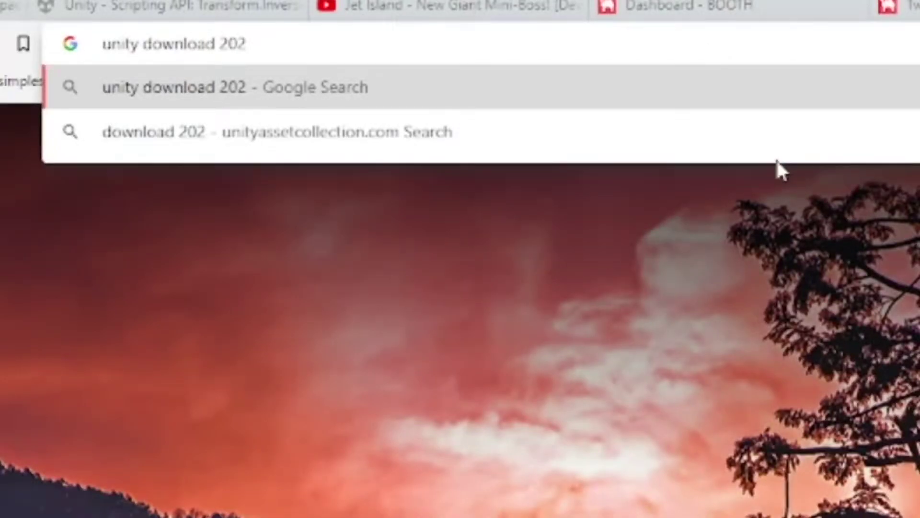
Search for the Unity 2020.1.16 download, open Unity's Download Archive, and scroll down to 2020.1.6.
{"action": "type", "text": "0.1"}
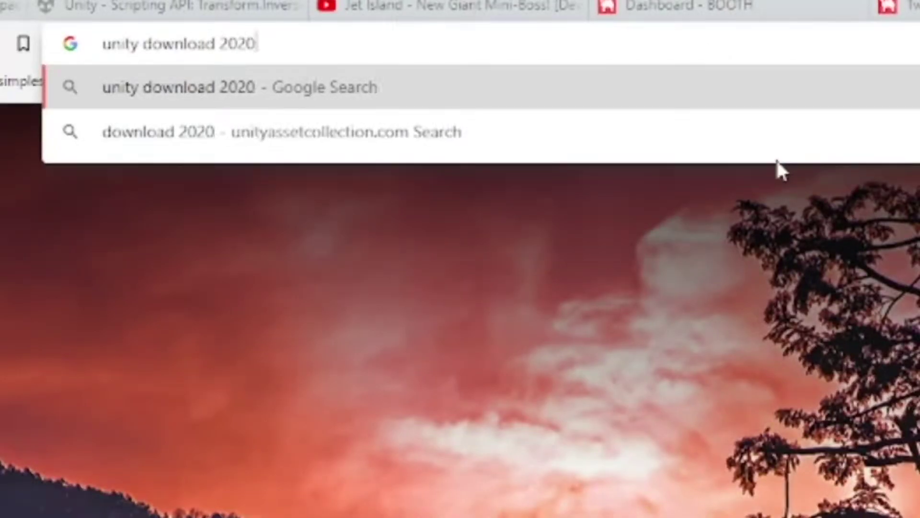
{"action": "type", "text": ".16"}
{"action": "key", "text": "Return"}
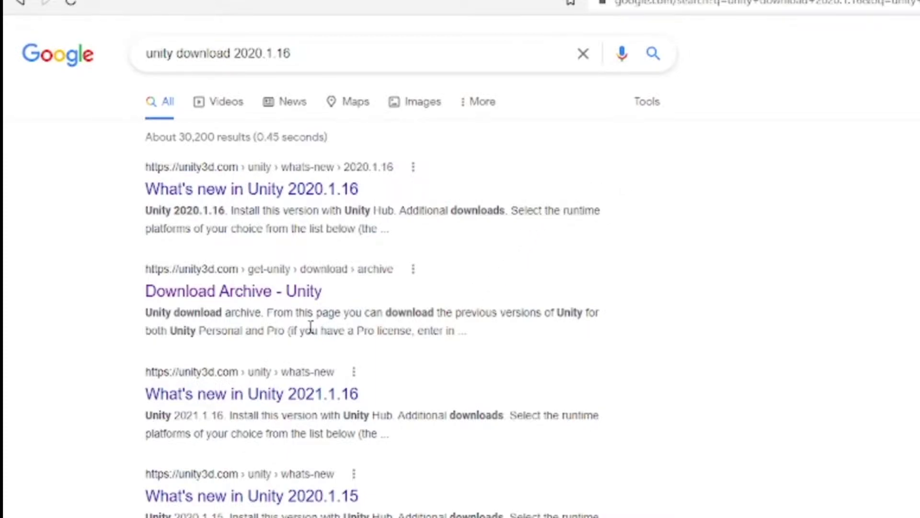
{"action": "left_click", "coordinate": [306, 297]}
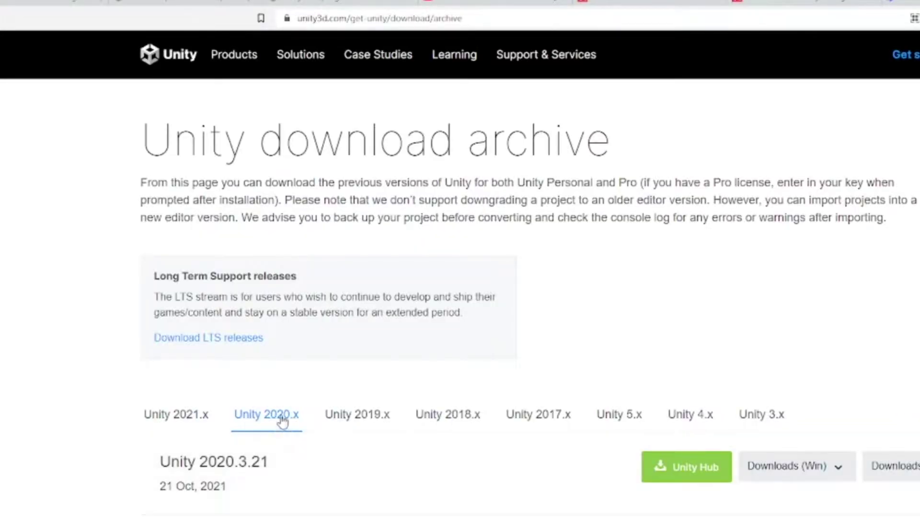
{"action": "scroll", "coordinate": [311, 398], "scroll_direction": "down", "scroll_amount": 9}
{"action": "scroll", "coordinate": [310, 393], "scroll_direction": "down", "scroll_amount": 15}
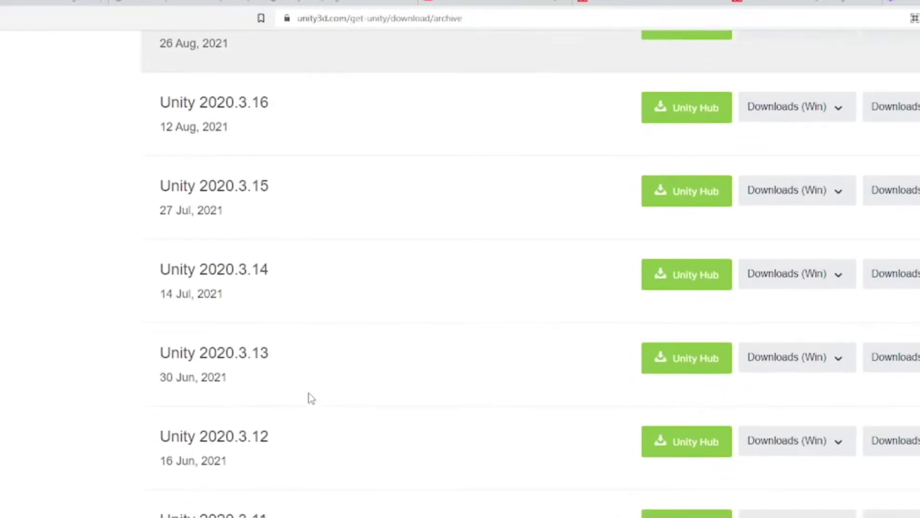
{"action": "scroll", "coordinate": [309, 390], "scroll_direction": "down", "scroll_amount": 20}
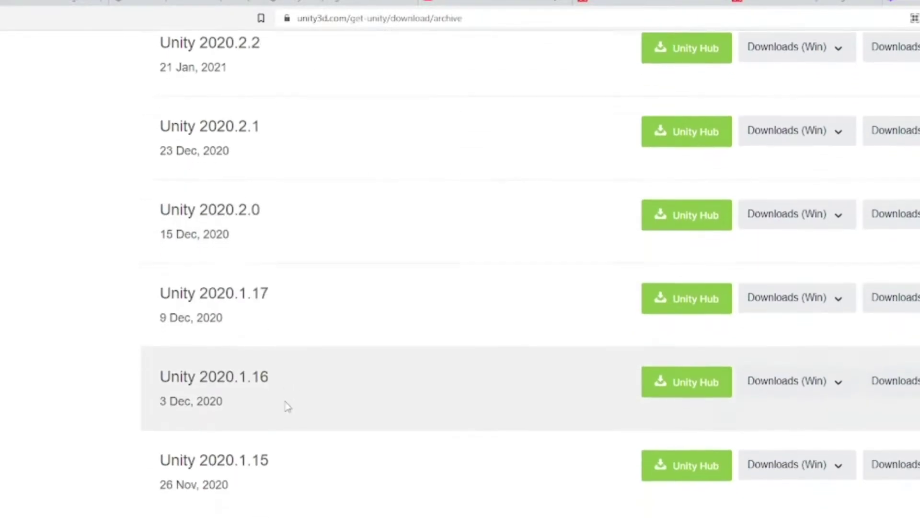
{"action": "scroll", "coordinate": [283, 401], "scroll_direction": "down", "scroll_amount": 8}
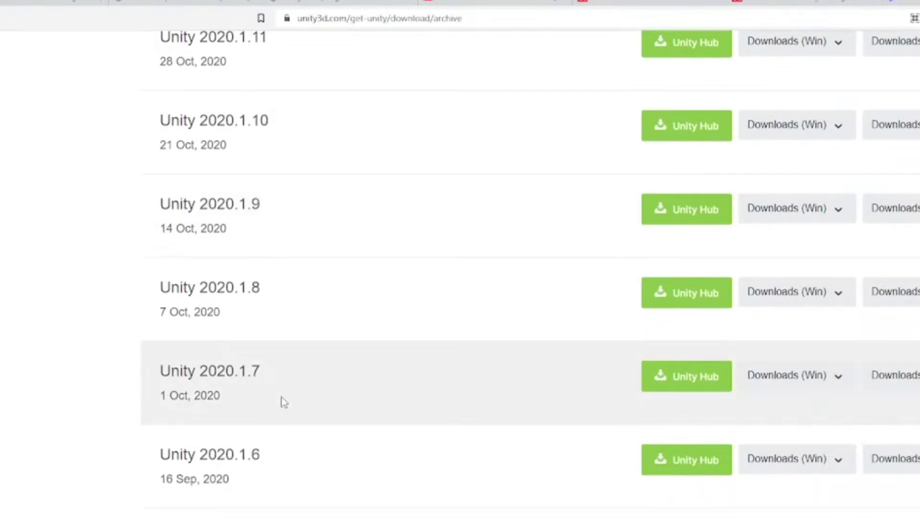
{"action": "scroll", "coordinate": [281, 401], "scroll_direction": "down", "scroll_amount": 3}
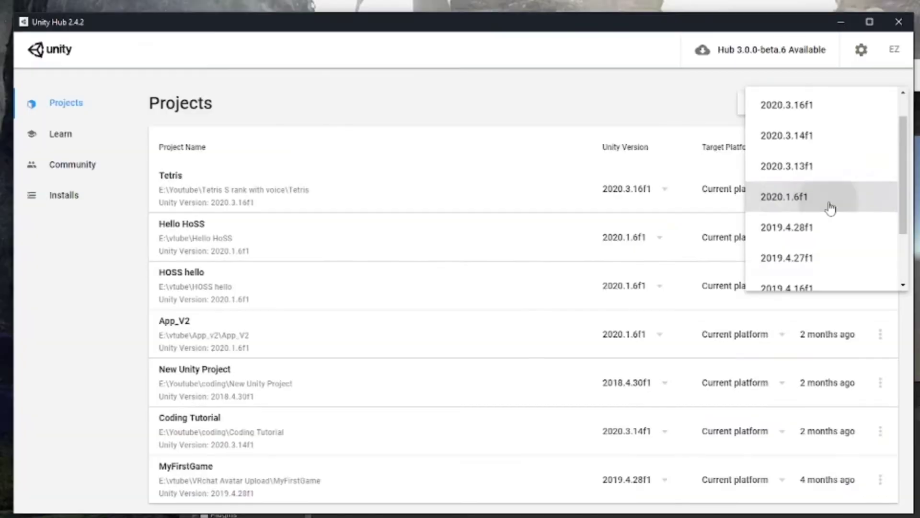
Create a 3D project named 'tutorial again' with Unity 2020.1.6f1.
{"action": "left_click", "coordinate": [831, 208]}
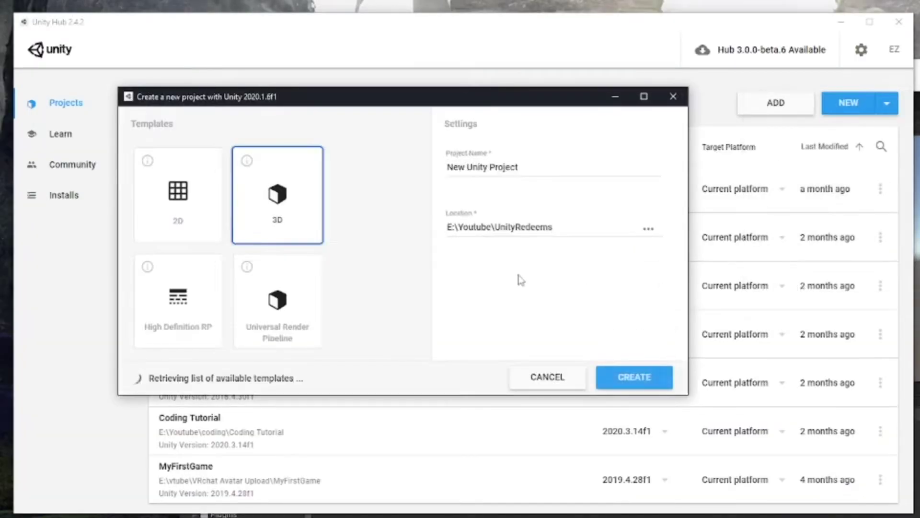
{"action": "type", "text": "tut"}
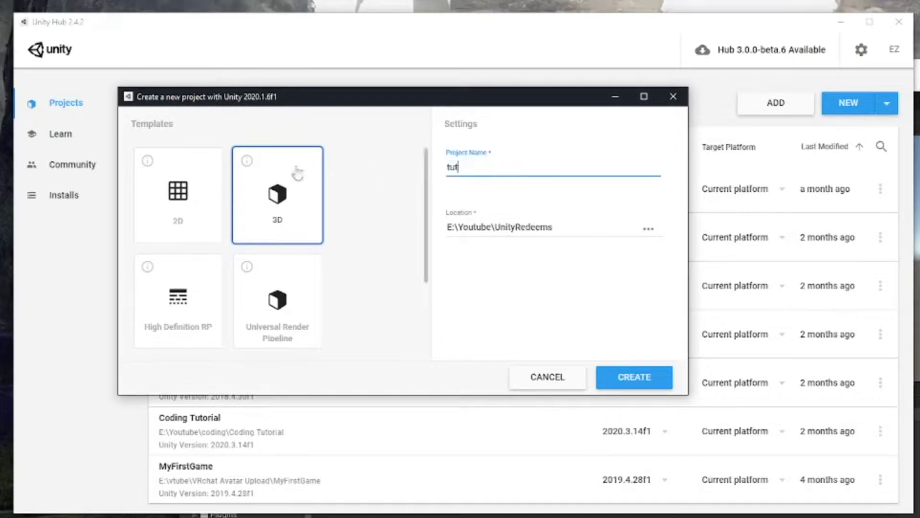
{"action": "type", "text": "ori"}
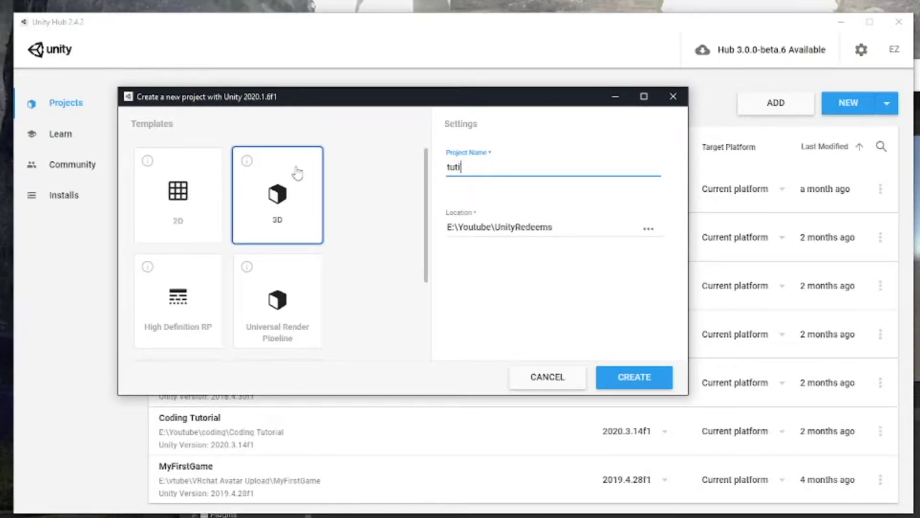
{"action": "type", "text": "al again"}
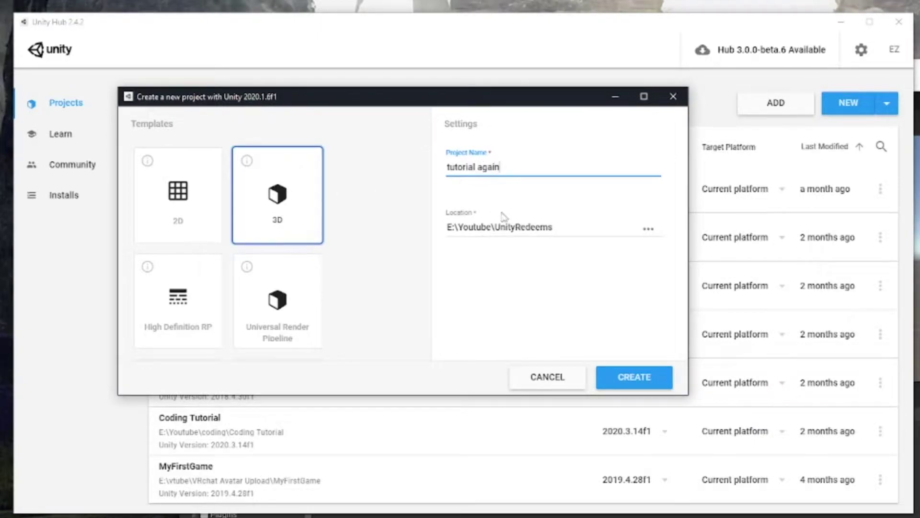
{"action": "left_click", "coordinate": [629, 378]}
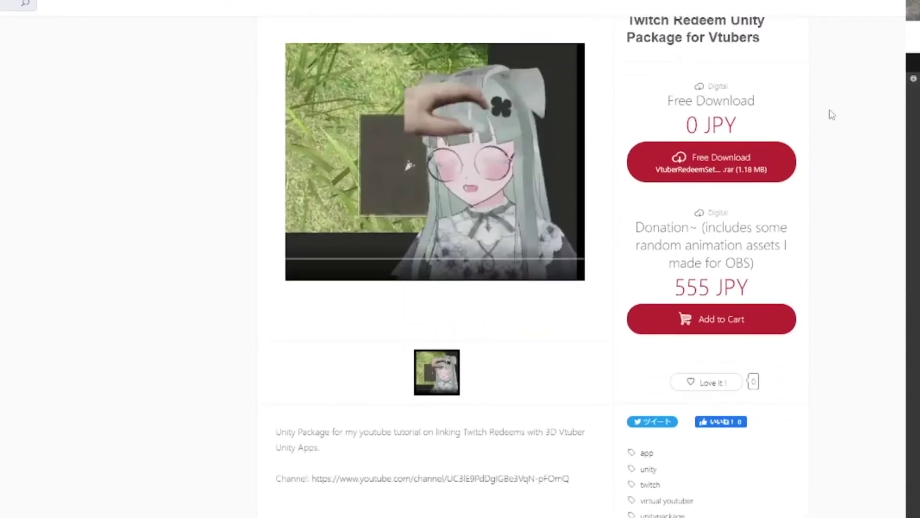
Drag VtuberRedeemSetup.unitypackage into the Project window and import all its files.
{"action": "scroll", "coordinate": [781, 117], "scroll_direction": "up", "scroll_amount": 2}
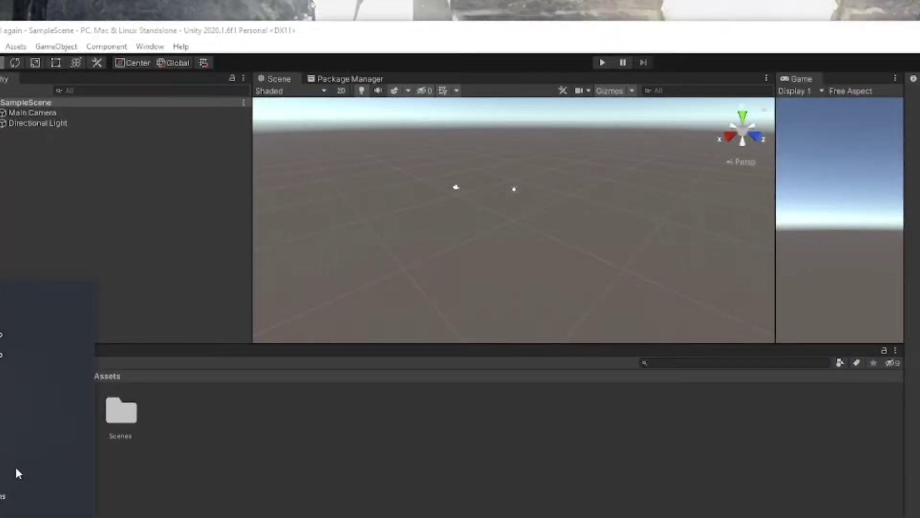
{"action": "left_click", "coordinate": [19, 474]}
{"action": "left_click", "coordinate": [688, 307]}
{"action": "left_click_drag", "start_coordinate": [688, 307], "coordinate": [263, 478]}
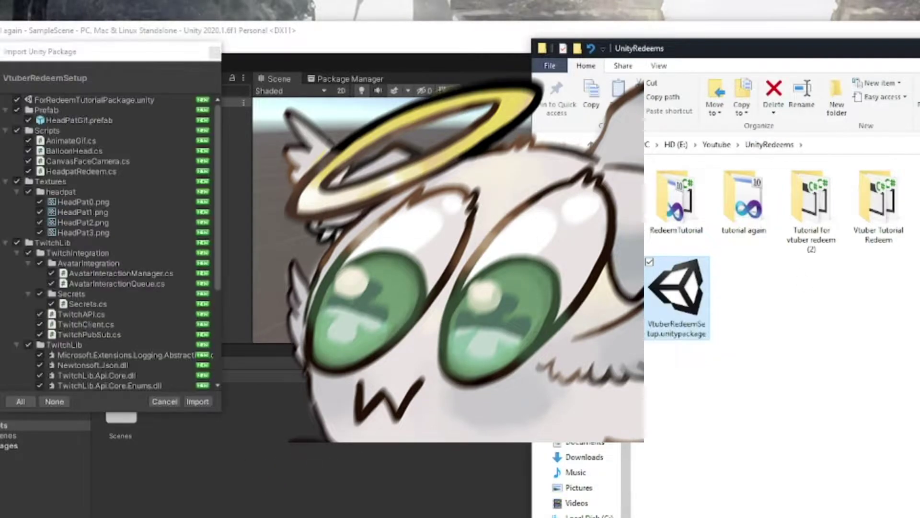
{"action": "left_click", "coordinate": [222, 445]}
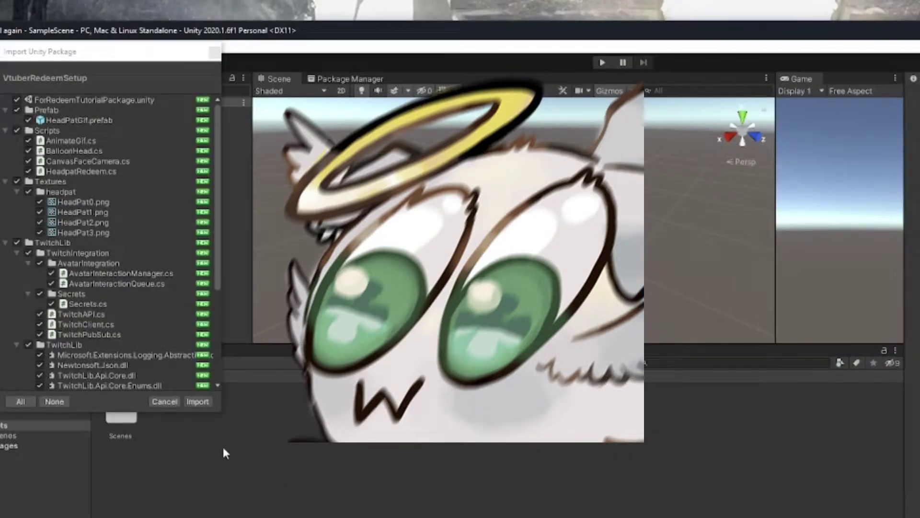
{"action": "left_click", "coordinate": [198, 402]}
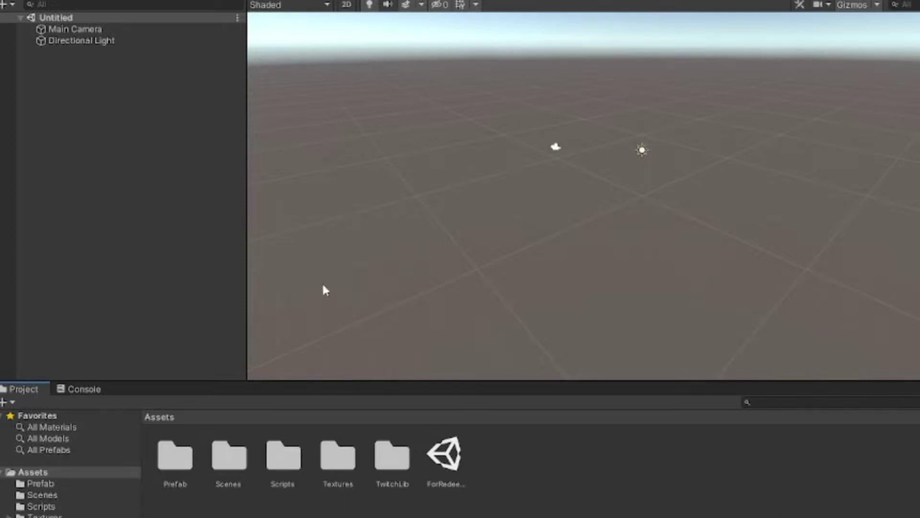
Add the ForRedeemTutorialPackage scene to the Hierarchy and remove the Untitled scene.
{"action": "left_click", "coordinate": [452, 482]}
{"action": "left_click_drag", "start_coordinate": [448, 454], "coordinate": [161, 163]}
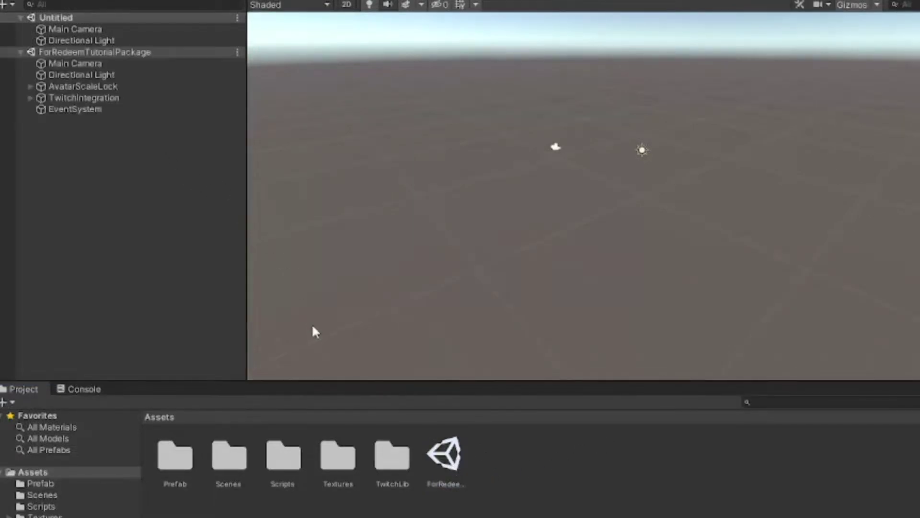
{"action": "right_click", "coordinate": [72, 18]}
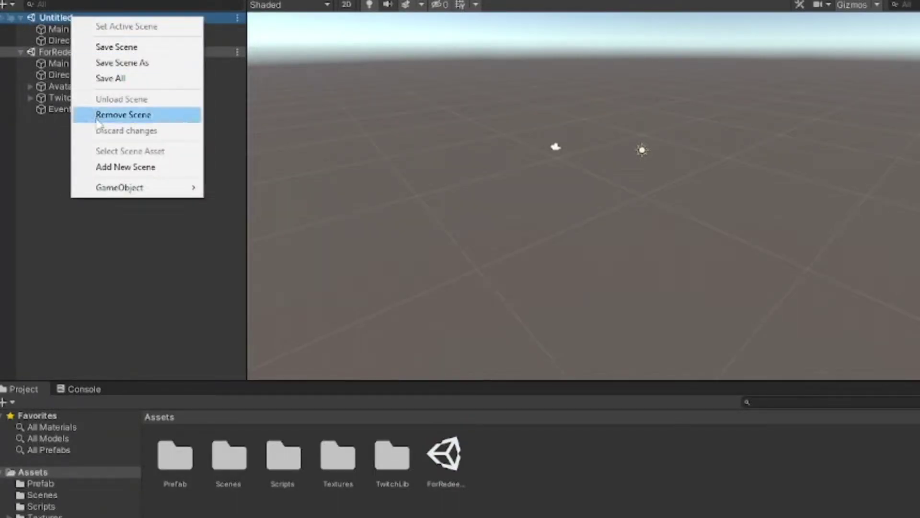
{"action": "right_click", "coordinate": [56, 20]}
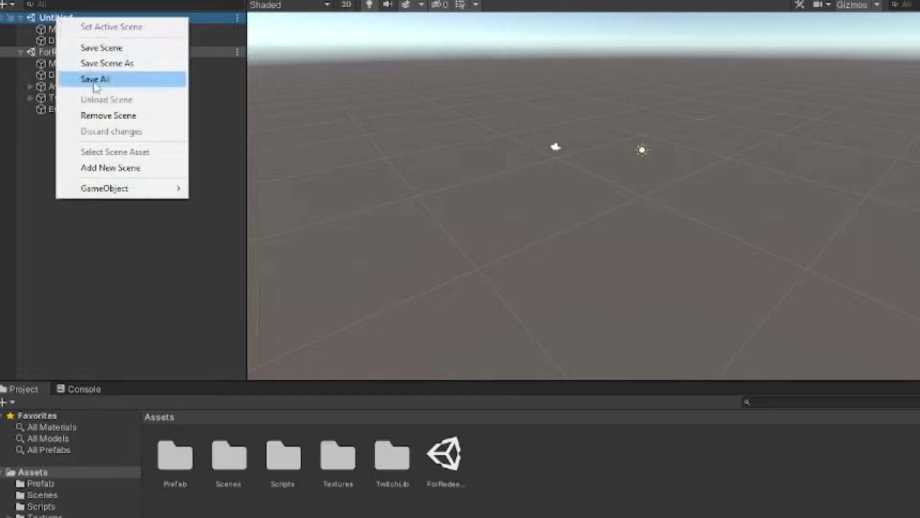
{"action": "left_click", "coordinate": [102, 115]}
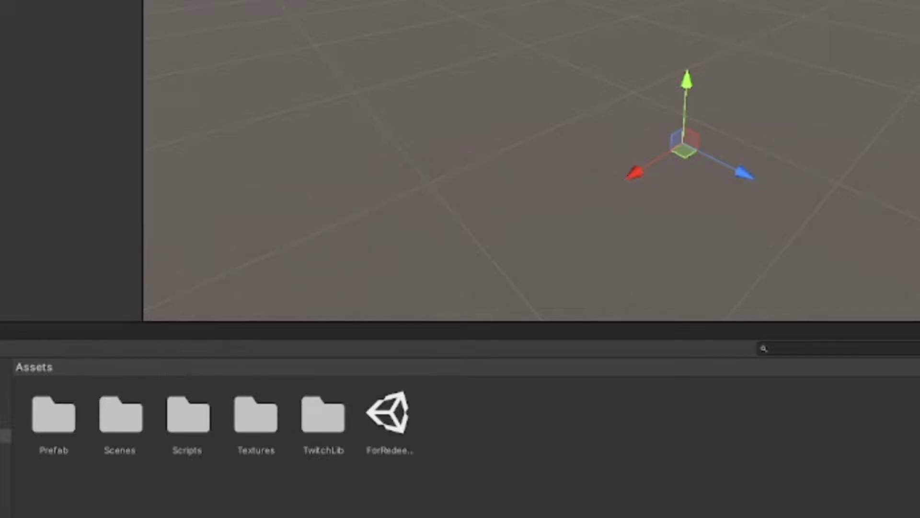
Open Secrets.cs from TwitchLib > TwitchIntegration > Secrets, trusting the project.
{"action": "double_click", "coordinate": [322, 417]}
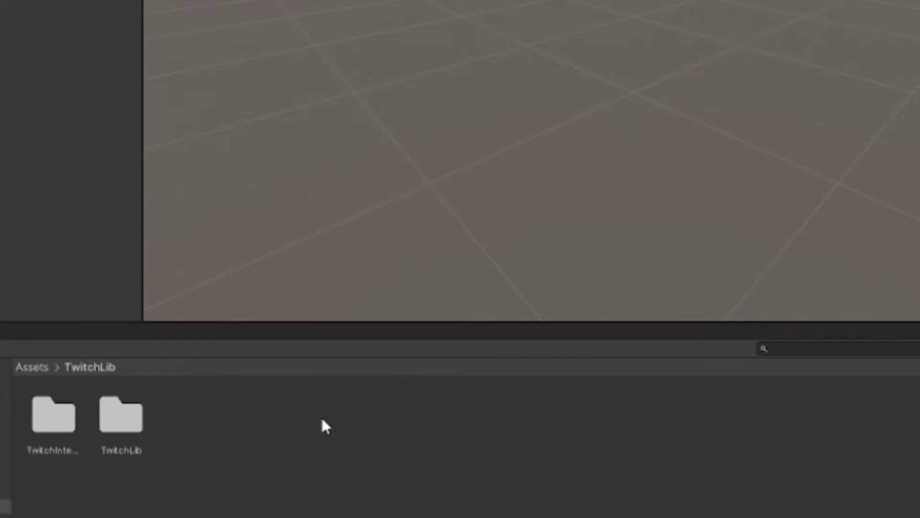
{"action": "double_click", "coordinate": [64, 424]}
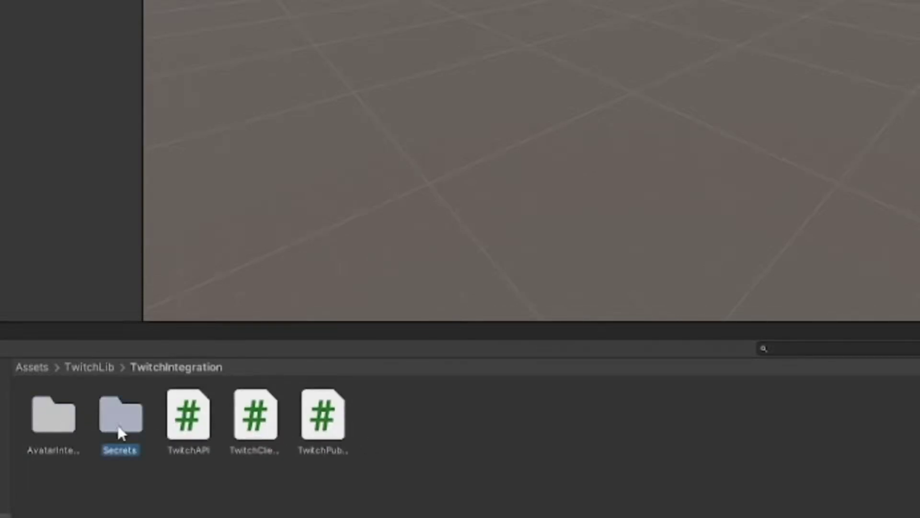
{"action": "double_click", "coordinate": [119, 429]}
{"action": "left_click", "coordinate": [72, 424]}
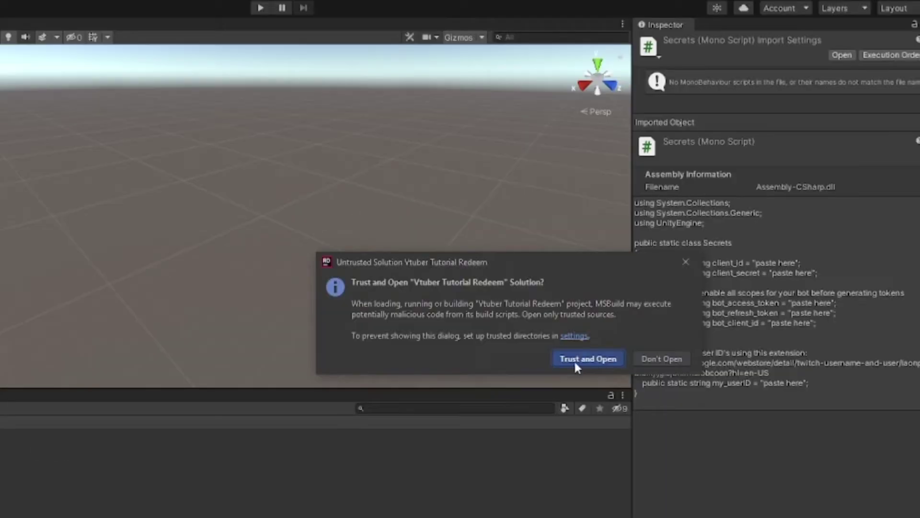
{"action": "left_click", "coordinate": [579, 360]}
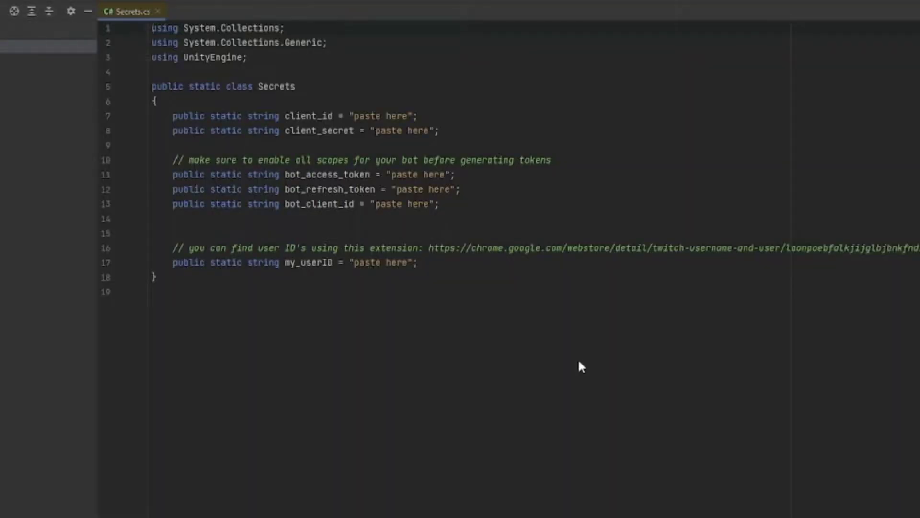
Highlight credential lines 7–17 in Secrets.cs, pointing out the client_id and client_secret placeholders.
{"action": "left_click_drag", "start_coordinate": [173, 116], "coordinate": [418, 262]}
{"action": "left_click", "coordinate": [505, 200]}
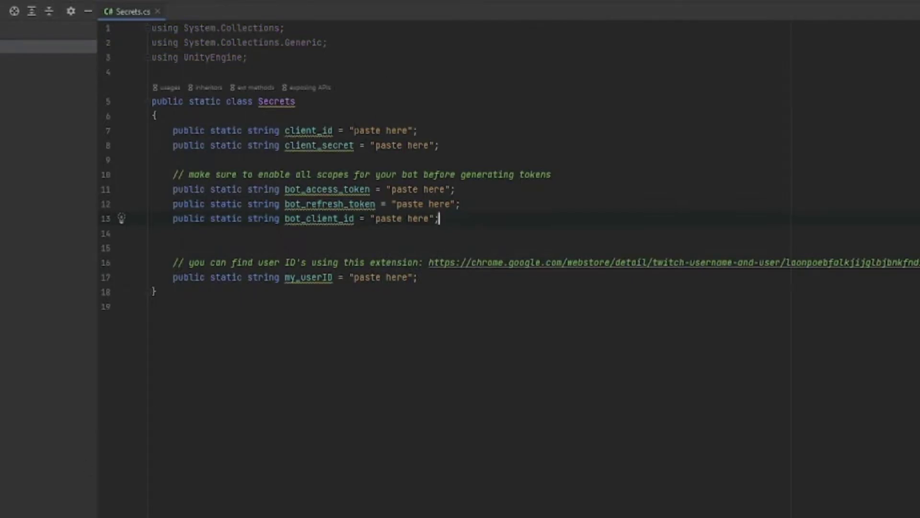
{"action": "left_click", "coordinate": [387, 130]}
{"action": "left_click", "coordinate": [457, 145]}
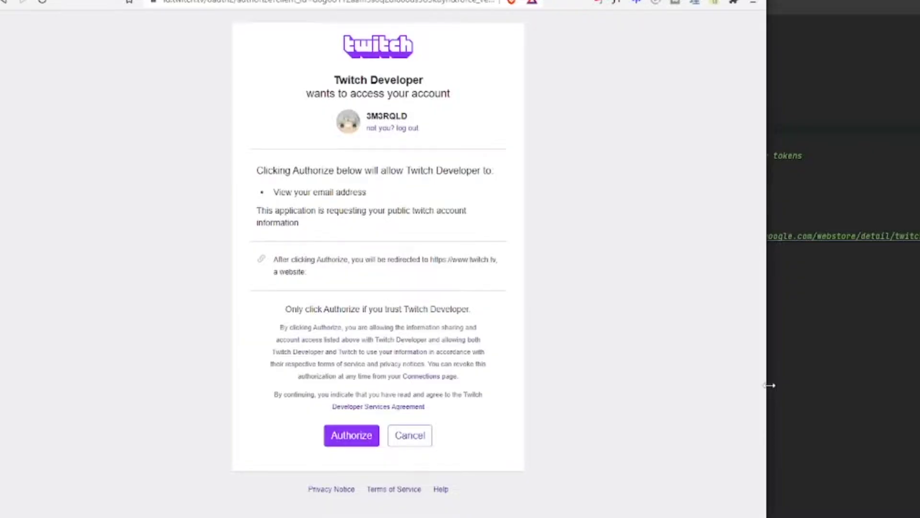
Authorize Twitch Developer access and show the console's list of registered applications.
{"action": "left_click", "coordinate": [371, 447]}
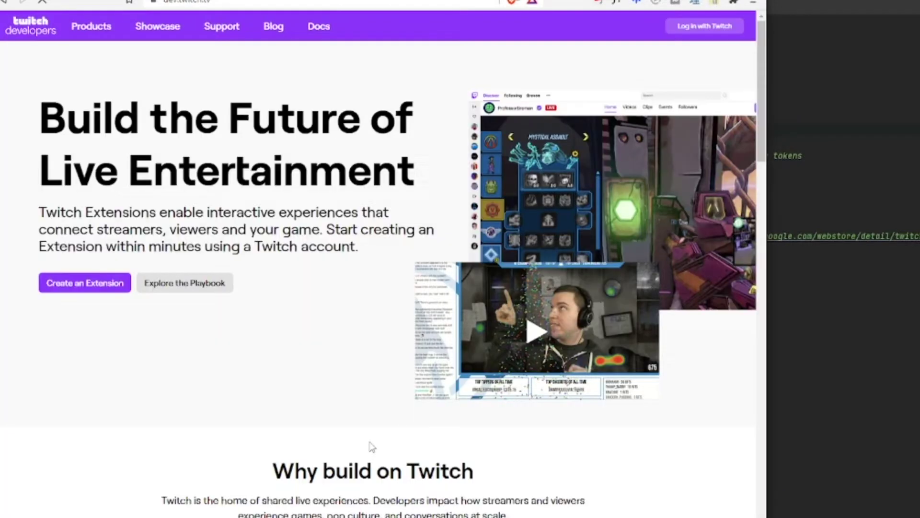
{"action": "left_click", "coordinate": [682, 28]}
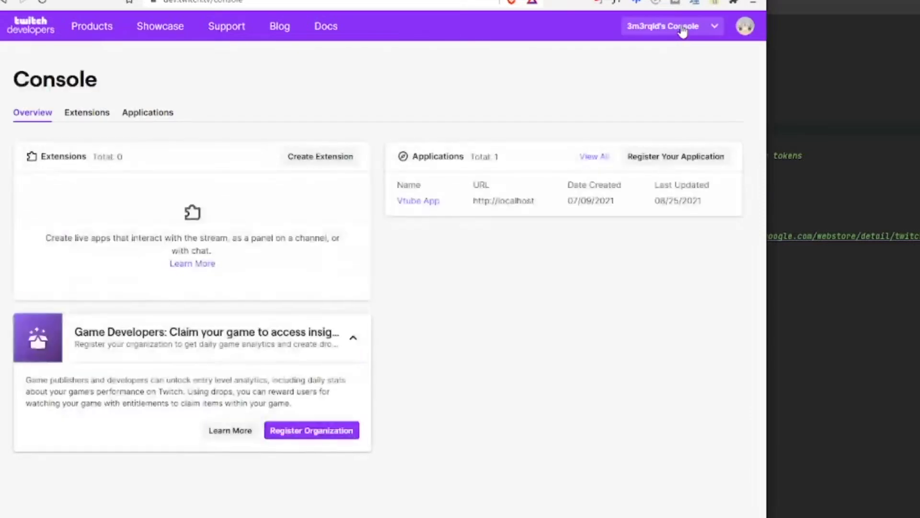
{"action": "left_click", "coordinate": [149, 117]}
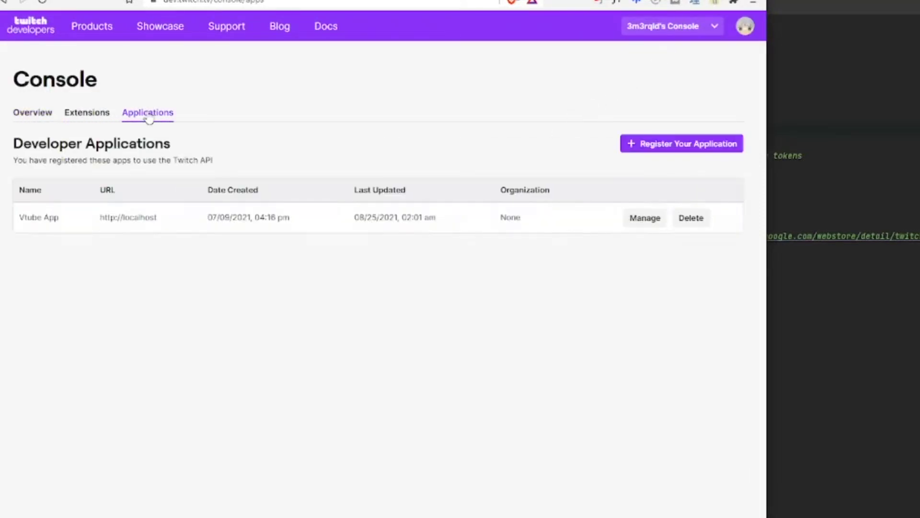
{"action": "left_click", "coordinate": [723, 149]}
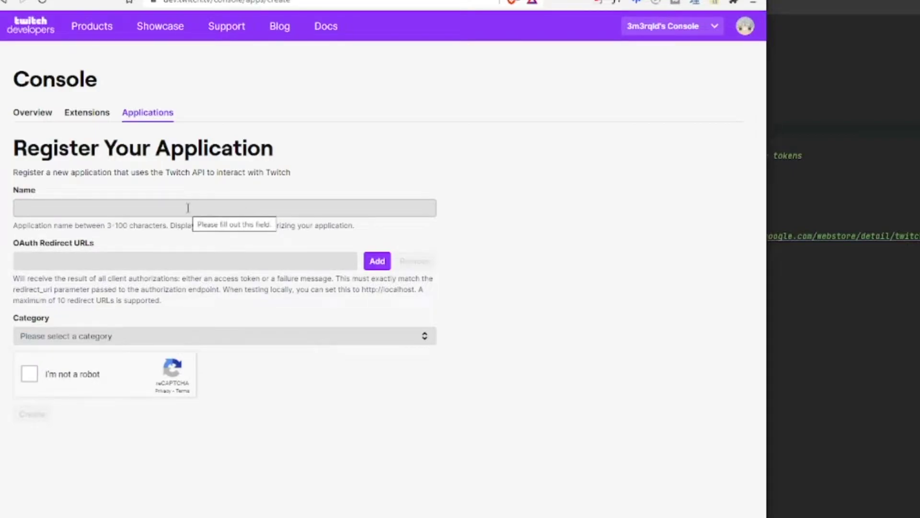
{"action": "left_click", "coordinate": [188, 208]}
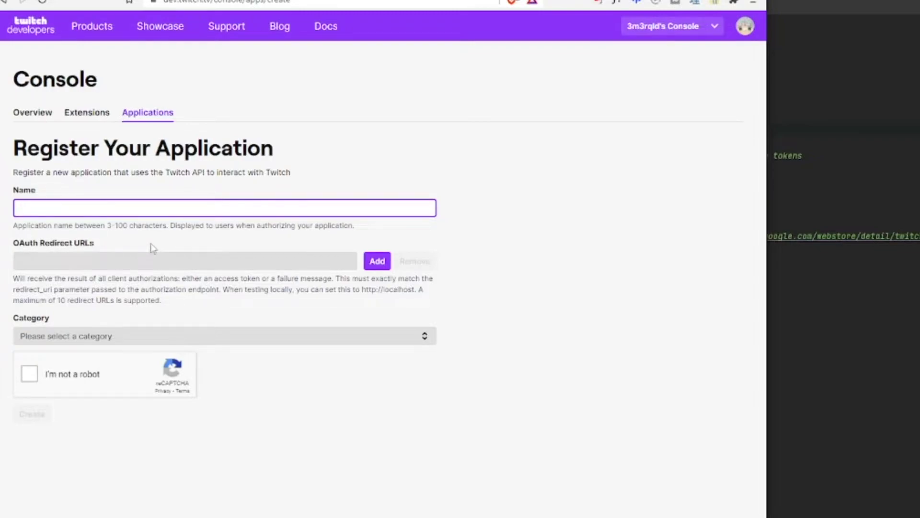
{"action": "left_click", "coordinate": [149, 259]}
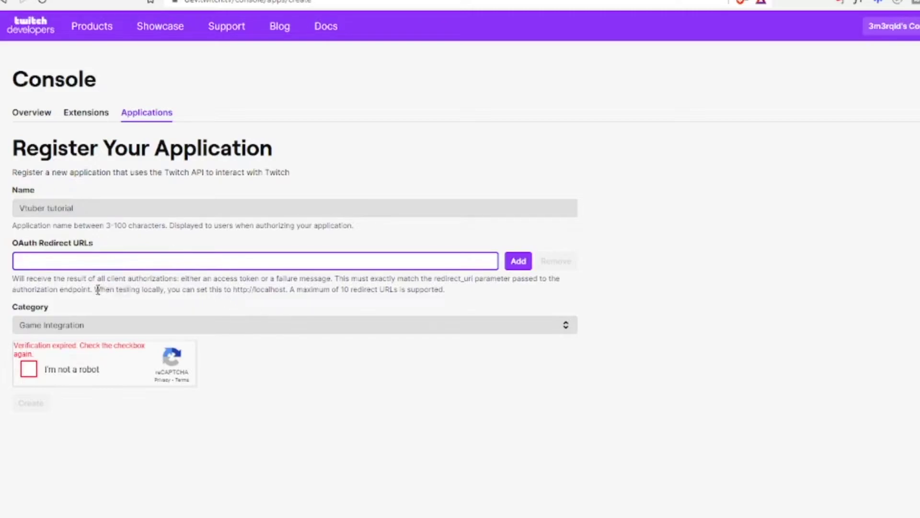
{"action": "left_click_drag", "start_coordinate": [97, 290], "coordinate": [233, 289]}
{"action": "key", "text": "ctrl+c"}
{"action": "left_click", "coordinate": [307, 278]}
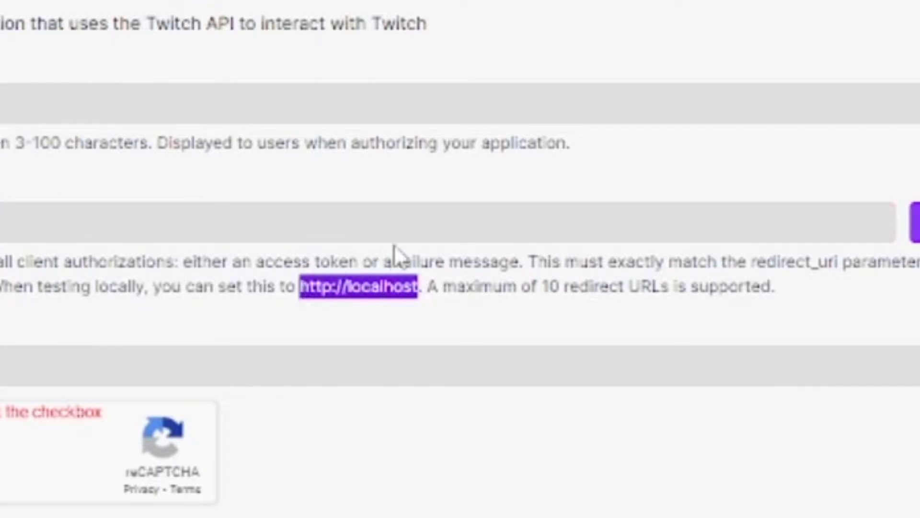
{"action": "left_click", "coordinate": [413, 225]}
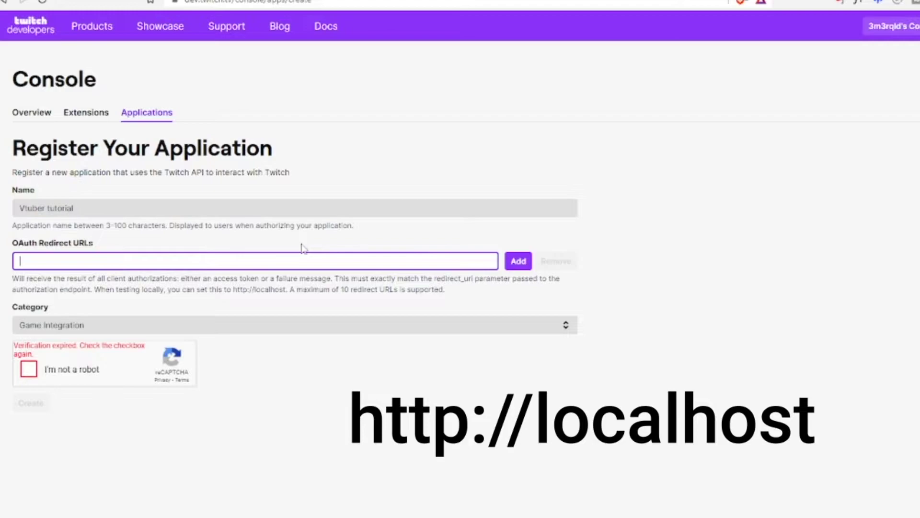
{"action": "key", "text": "ctrl+v"}
{"action": "left_click", "coordinate": [518, 260]}
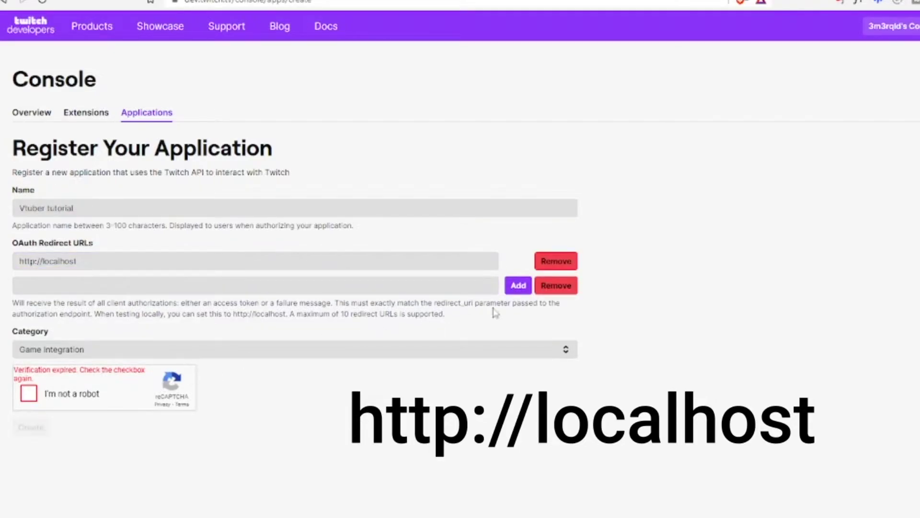
{"action": "left_click", "coordinate": [73, 404]}
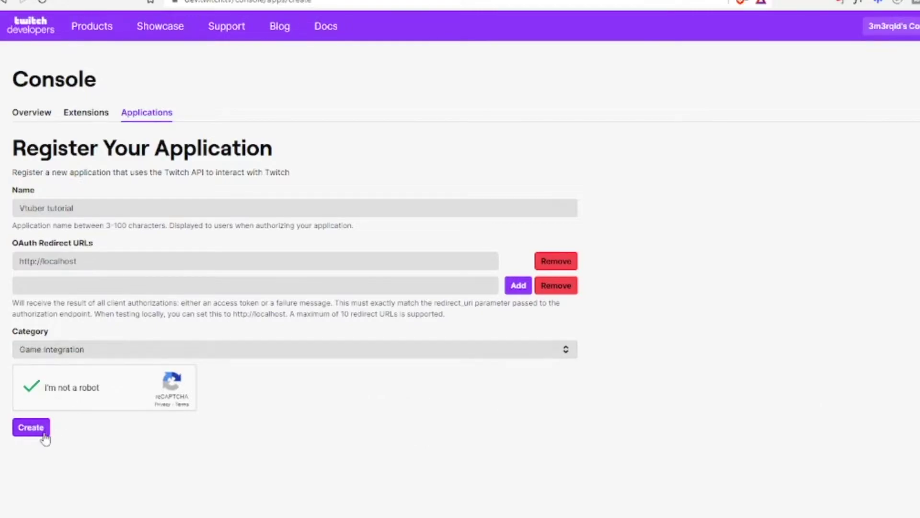
{"action": "left_click", "coordinate": [44, 434]}
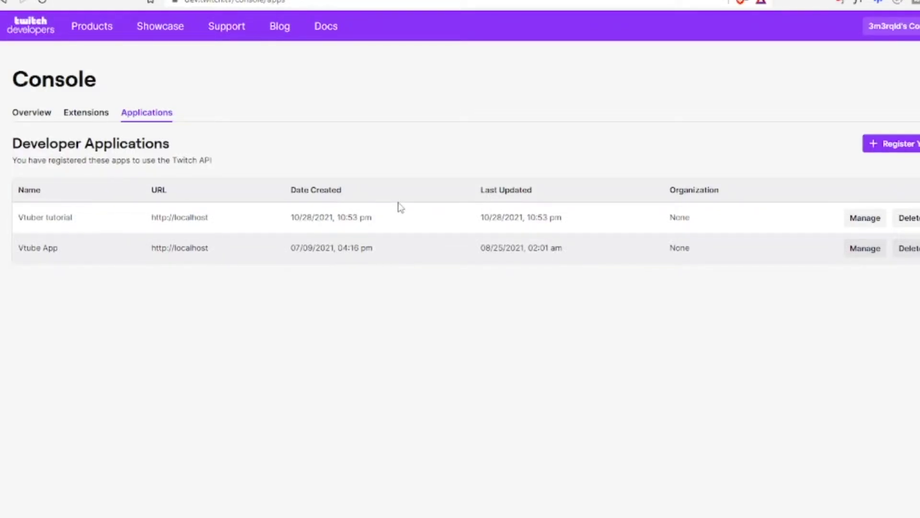
Copy the Vtuber tutorial Client ID and paste it over client_id's 'paste here' in Secrets.cs.
{"action": "left_click", "coordinate": [871, 224]}
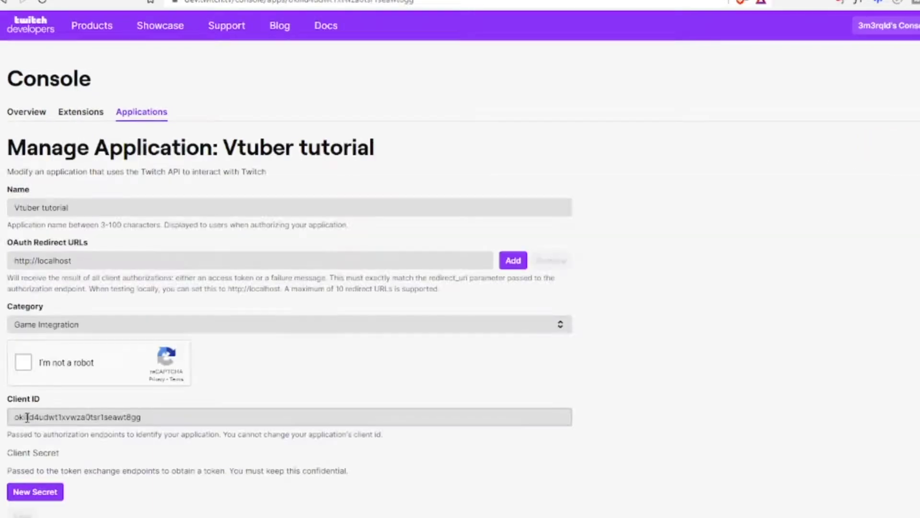
{"action": "left_click_drag", "start_coordinate": [19, 418], "coordinate": [198, 418]}
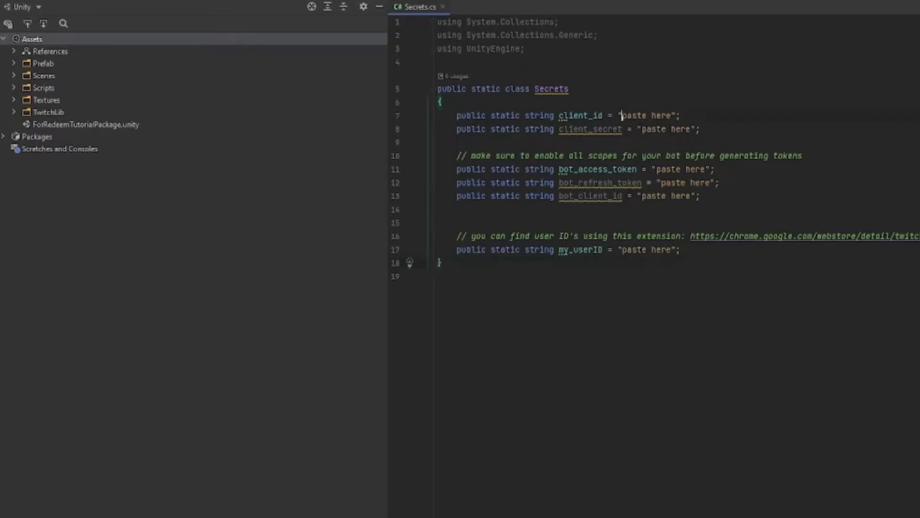
{"action": "left_click_drag", "start_coordinate": [620, 115], "coordinate": [671, 115]}
{"action": "key", "text": "ctrl+v"}
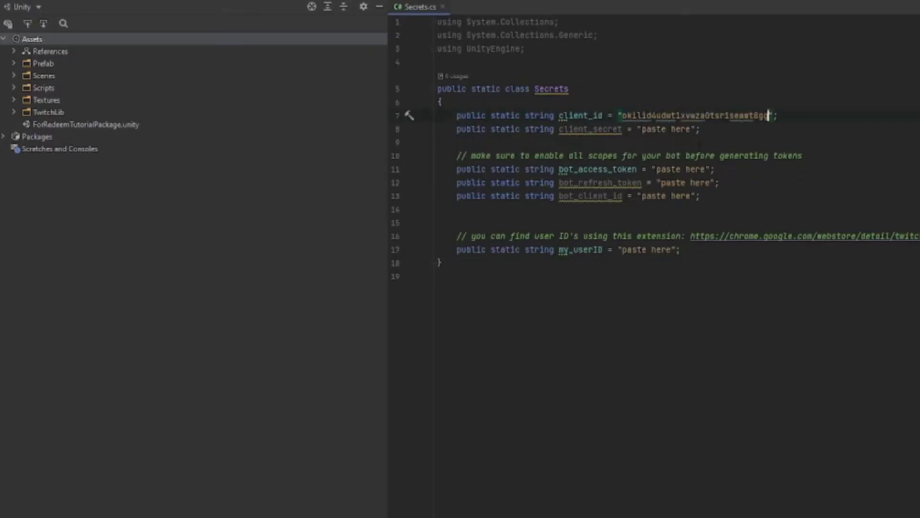
{"action": "left_click", "coordinate": [457, 142]}
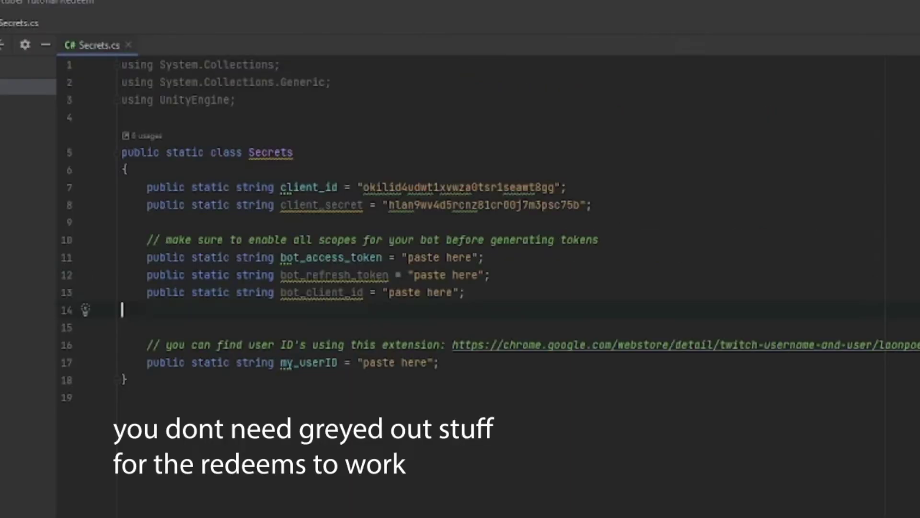
{"action": "left_click_drag", "start_coordinate": [465, 292], "coordinate": [147, 222]}
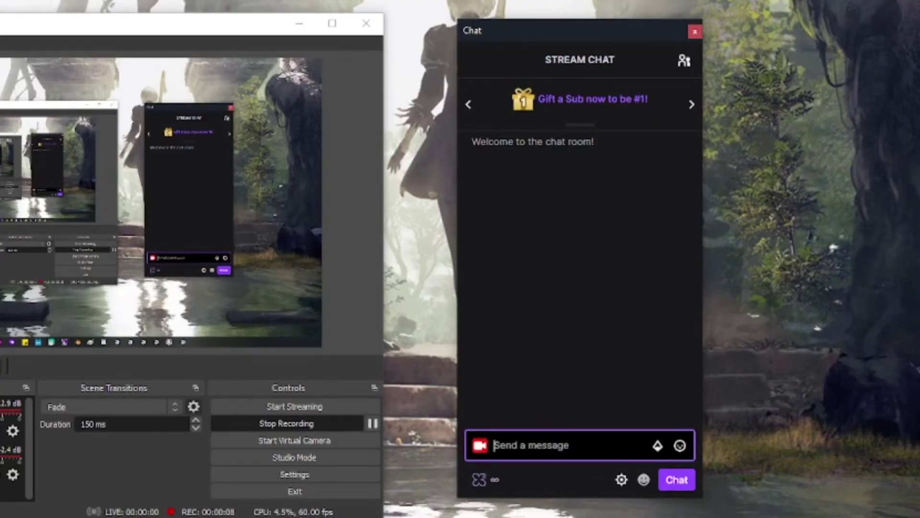
Make the bot account a channel moderator with /mod followed by the bot's username.
{"action": "type", "text": "/"}
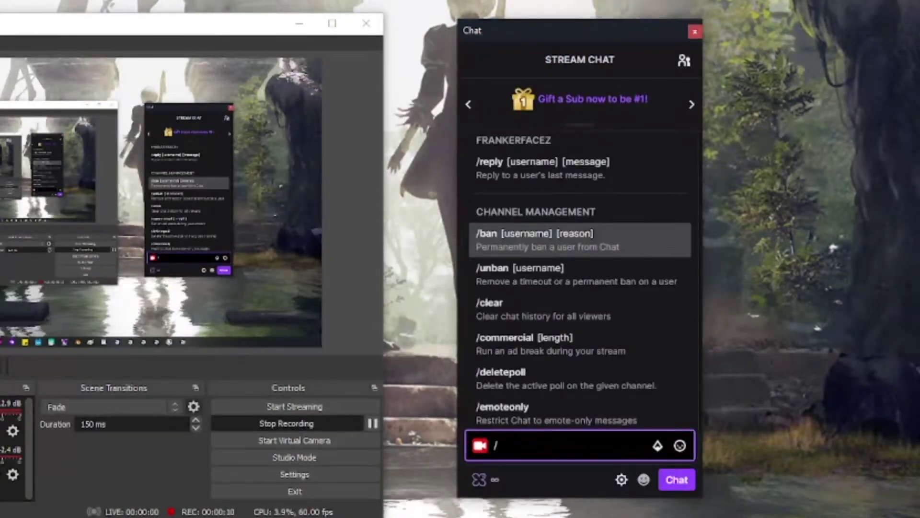
{"action": "type", "text": "mod eme"}
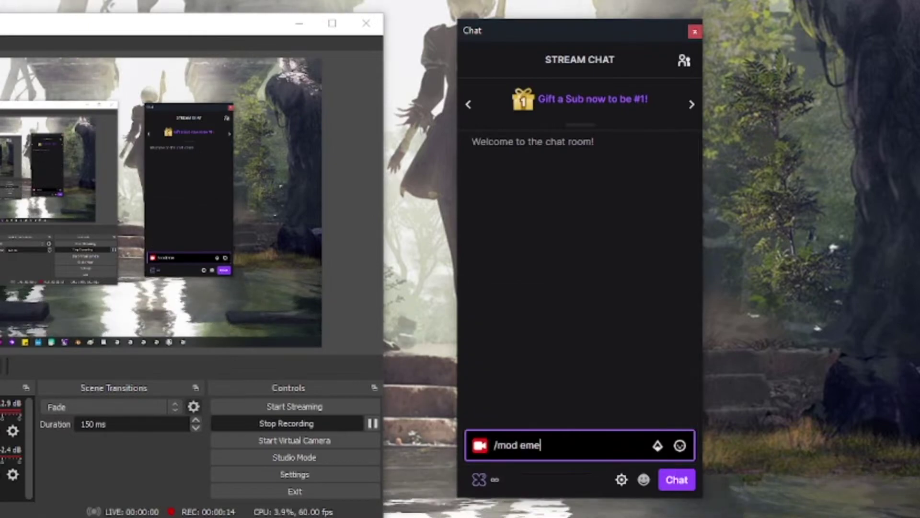
{"action": "type", "text": "raldchatbot"}
{"action": "key", "text": "Return"}
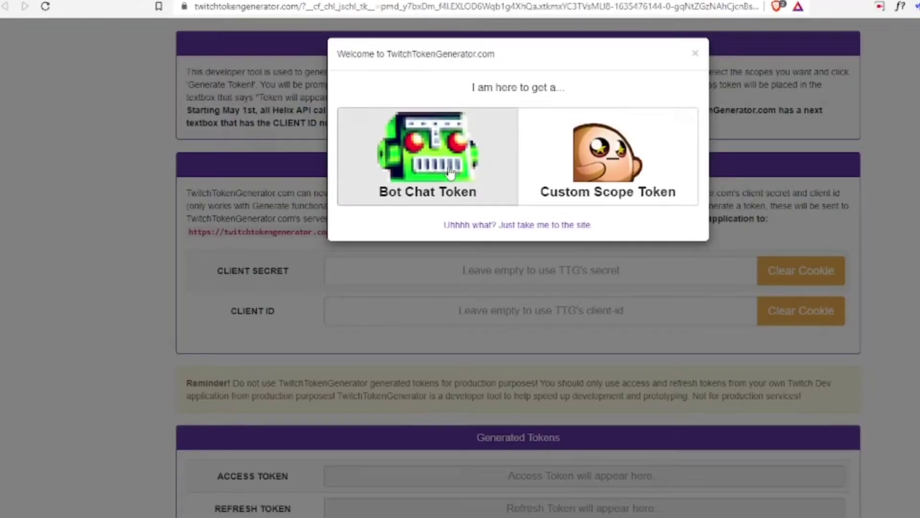
Request a bot chat token and authorize TwitchTokenGenerator on the Twitch account, passing the verification.
{"action": "left_click", "coordinate": [451, 173]}
{"action": "left_click", "coordinate": [487, 512]}
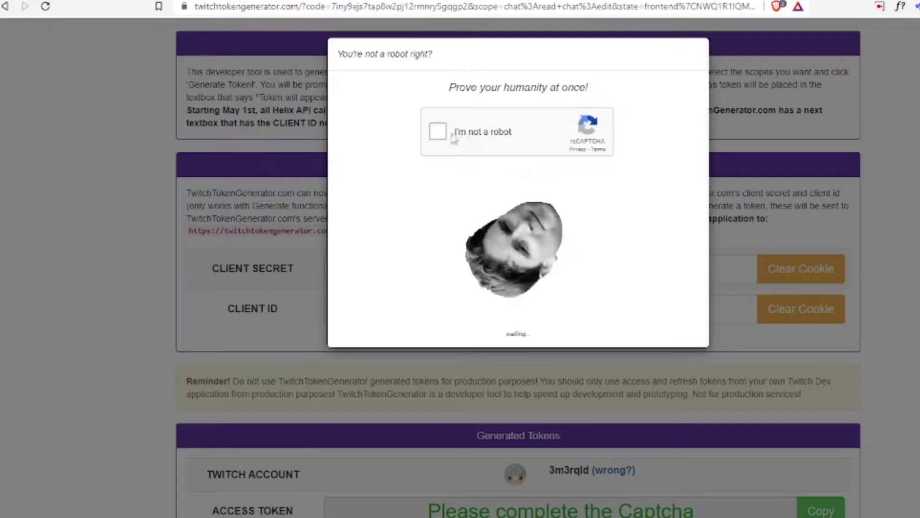
{"action": "left_click", "coordinate": [437, 131]}
{"action": "left_click", "coordinate": [550, 261]}
{"action": "left_click", "coordinate": [612, 264]}
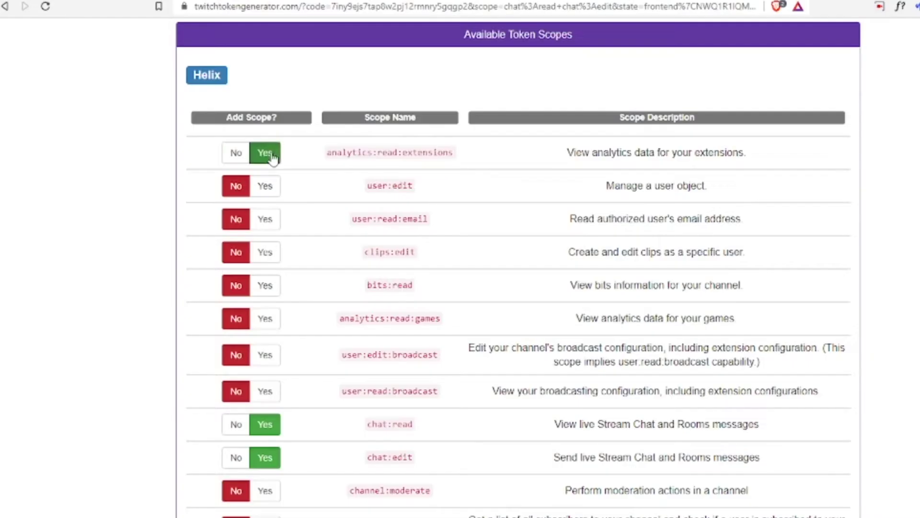
Enable the user:edit, user:read:email, clips:edit, bits:read, analytics:read:games and broadcast scopes.
{"action": "left_click", "coordinate": [265, 186]}
{"action": "left_click", "coordinate": [265, 219]}
{"action": "left_click", "coordinate": [264, 251]}
{"action": "left_click", "coordinate": [265, 285]}
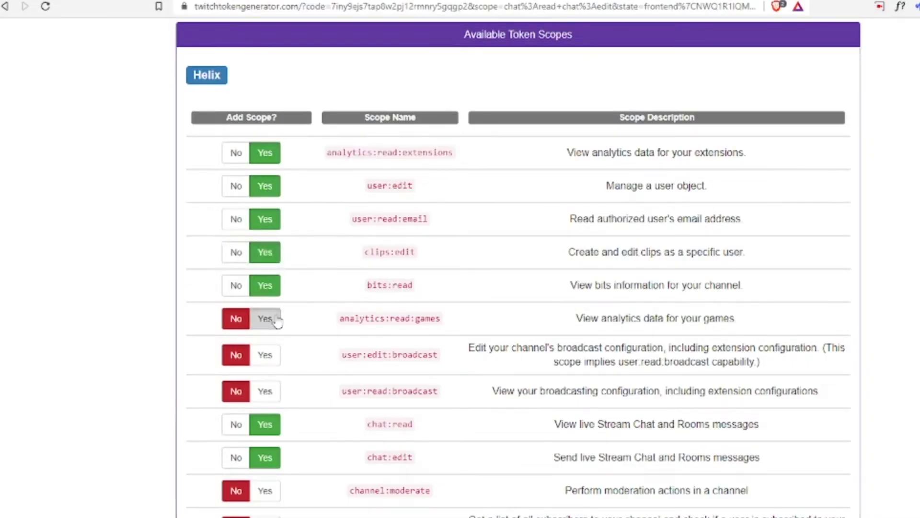
{"action": "left_click", "coordinate": [264, 318]}
{"action": "left_click", "coordinate": [265, 354]}
{"action": "left_click", "coordinate": [264, 391]}
{"action": "scroll", "coordinate": [332, 386], "scroll_direction": "down", "scroll_amount": 4}
Enable the channel:moderate, channel:read:subscriptions and whispers:read scopes.
{"action": "left_click", "coordinate": [261, 300]}
{"action": "left_click", "coordinate": [264, 335]}
{"action": "left_click", "coordinate": [264, 372]}
{"action": "scroll", "coordinate": [272, 376], "scroll_direction": "down", "scroll_amount": 4}
Enable whispers:edit, moderation:read, redemptions, commercial, hype_train, stream_key, extensions and broadcast-management scopes.
{"action": "left_click", "coordinate": [267, 217]}
{"action": "left_click", "coordinate": [267, 250]}
{"action": "left_click", "coordinate": [266, 286]}
{"action": "left_click", "coordinate": [267, 319]}
{"action": "left_click", "coordinate": [267, 354]}
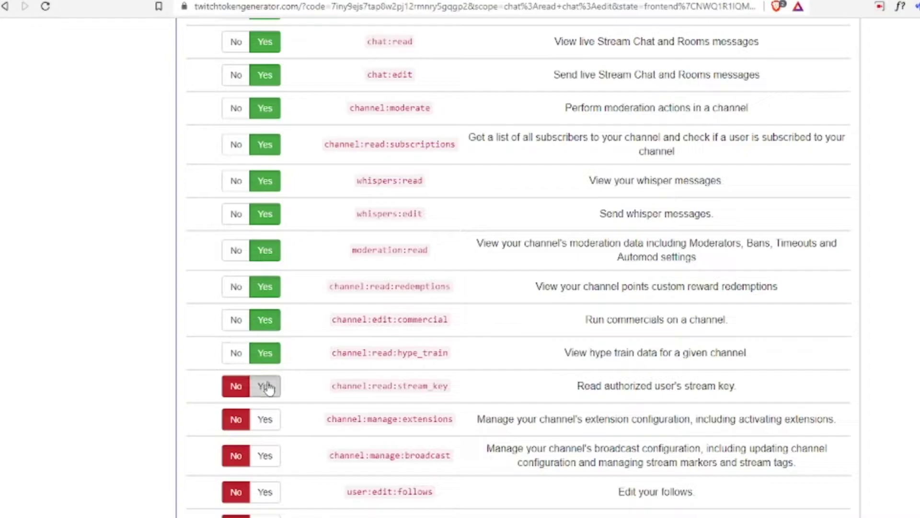
{"action": "left_click", "coordinate": [266, 387]}
{"action": "left_click", "coordinate": [267, 420]}
{"action": "left_click", "coordinate": [267, 456]}
{"action": "scroll", "coordinate": [268, 458], "scroll_direction": "down", "scroll_amount": 4}
Enable the follows, redemptions-management, editors, videos, blocked-users and subscriptions scopes.
{"action": "left_click", "coordinate": [265, 300]}
{"action": "left_click", "coordinate": [265, 333]}
{"action": "left_click", "coordinate": [265, 367]}
{"action": "left_click", "coordinate": [267, 400]}
{"action": "scroll", "coordinate": [277, 412], "scroll_direction": "down", "scroll_amount": 3}
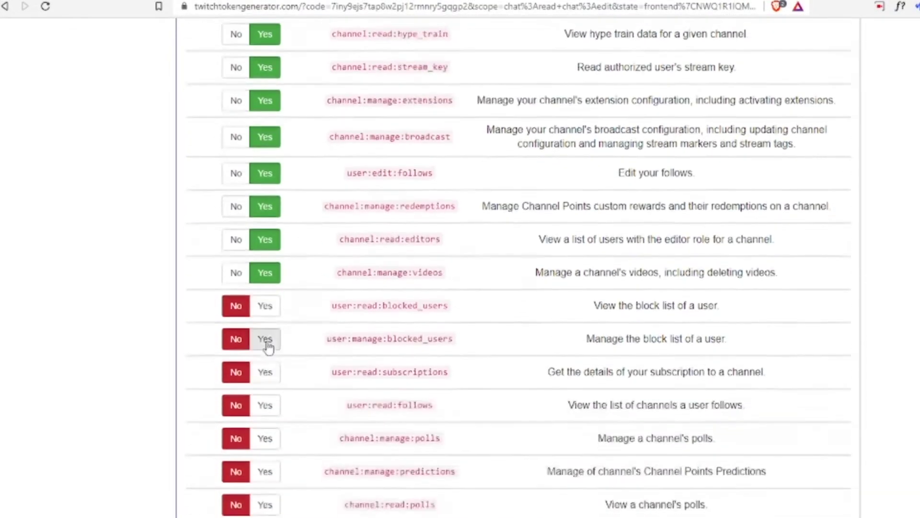
{"action": "left_click", "coordinate": [265, 305]}
{"action": "left_click", "coordinate": [265, 338]}
{"action": "left_click", "coordinate": [265, 371]}
{"action": "left_click", "coordinate": [269, 405]}
{"action": "scroll", "coordinate": [308, 406], "scroll_direction": "down", "scroll_amount": 3}
Enable the polls, predictions, automod, stream schedule and creator goals scopes.
{"action": "left_click", "coordinate": [269, 314]}
{"action": "left_click", "coordinate": [265, 343]}
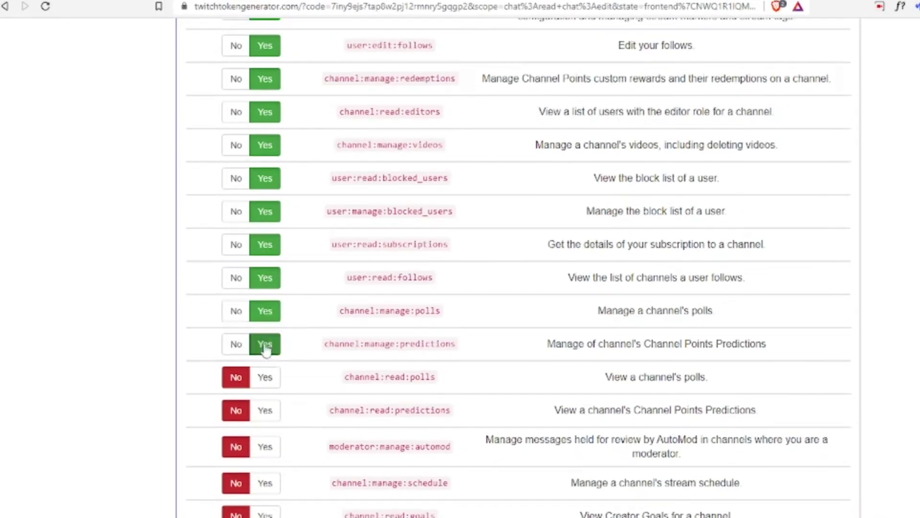
{"action": "left_click", "coordinate": [265, 377]}
{"action": "left_click", "coordinate": [265, 409]}
{"action": "left_click", "coordinate": [265, 446]}
{"action": "left_click", "coordinate": [265, 482]}
{"action": "left_click", "coordinate": [265, 513]}
Review the scope descriptions, highlighting the clips:edit and bits:read entries.
{"action": "scroll", "coordinate": [408, 314], "scroll_direction": "up", "scroll_amount": 1}
{"action": "scroll", "coordinate": [408, 314], "scroll_direction": "up", "scroll_amount": 6}
{"action": "left_click_drag", "start_coordinate": [446, 368], "coordinate": [339, 367]}
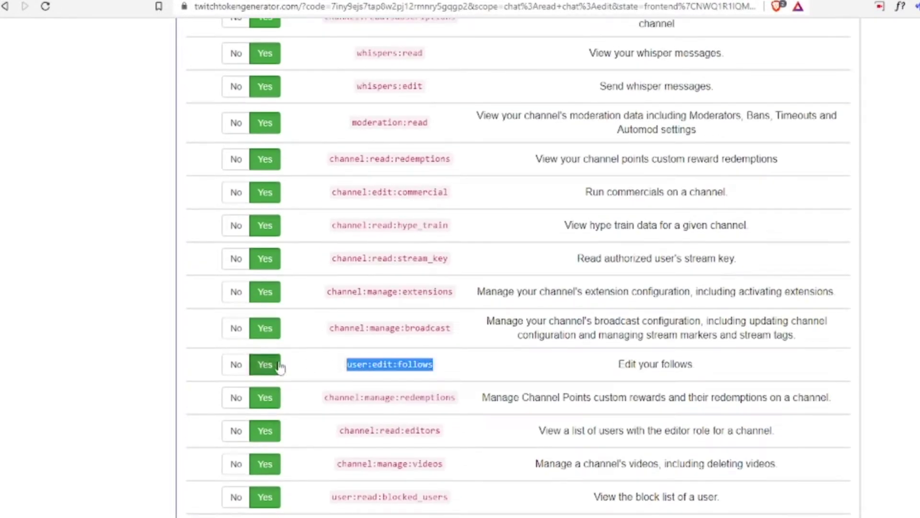
{"action": "left_click", "coordinate": [693, 364]}
{"action": "scroll", "coordinate": [630, 341], "scroll_direction": "up", "scroll_amount": 4}
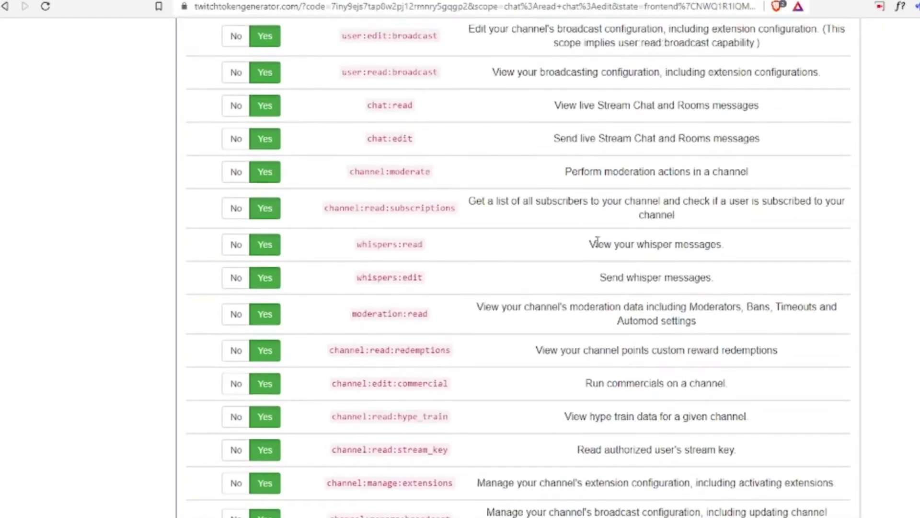
{"action": "left_click_drag", "start_coordinate": [594, 244], "coordinate": [746, 244]}
{"action": "left_click_drag", "start_coordinate": [614, 277], "coordinate": [726, 277]}
{"action": "scroll", "coordinate": [599, 267], "scroll_direction": "up", "scroll_amount": 5}
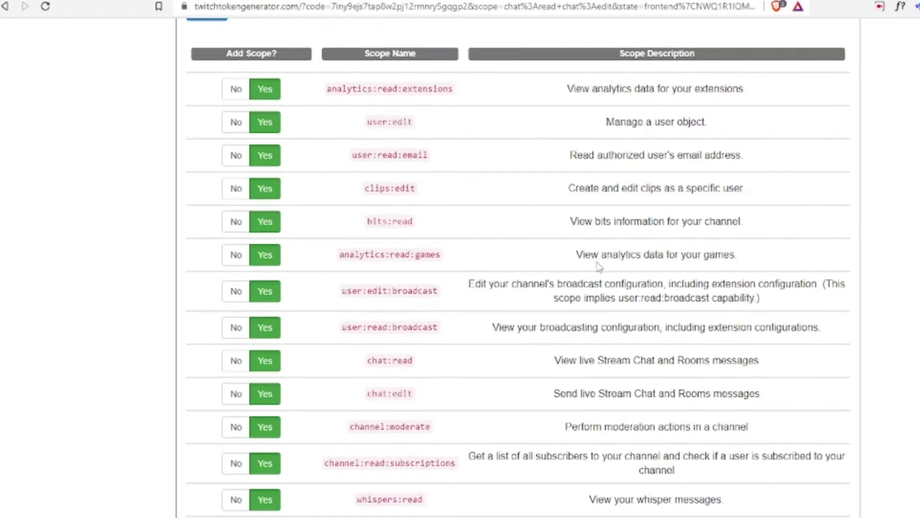
{"action": "left_click_drag", "start_coordinate": [565, 236], "coordinate": [744, 227]}
{"action": "left_click_drag", "start_coordinate": [530, 198], "coordinate": [801, 187]}
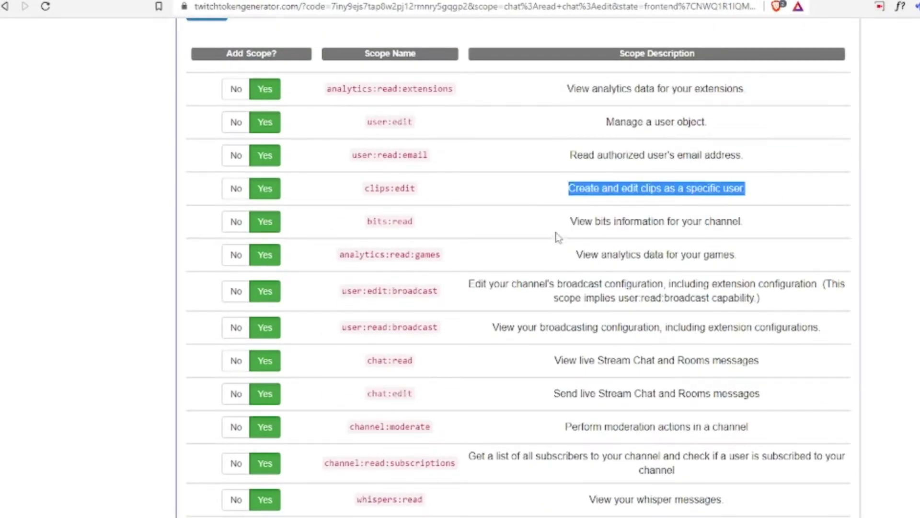
{"action": "left_click_drag", "start_coordinate": [558, 235], "coordinate": [611, 223]}
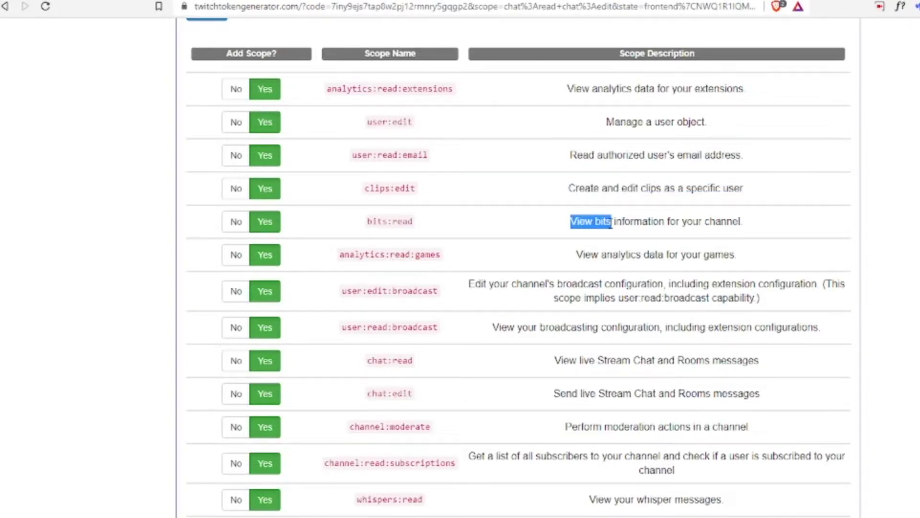
{"action": "left_click_drag", "start_coordinate": [777, 222], "coordinate": [394, 234]}
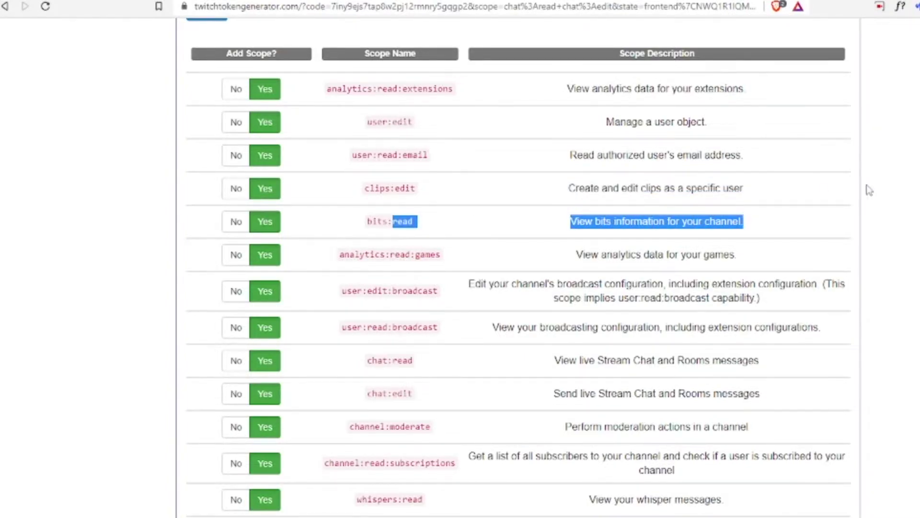
Generate the token with all the chosen scopes.
{"action": "scroll", "coordinate": [622, 246], "scroll_direction": "down", "scroll_amount": 10}
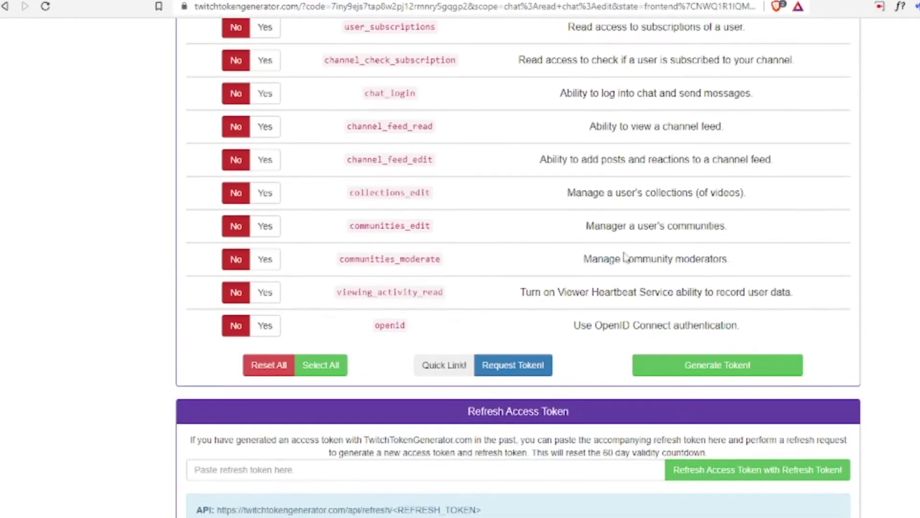
{"action": "left_click", "coordinate": [721, 365]}
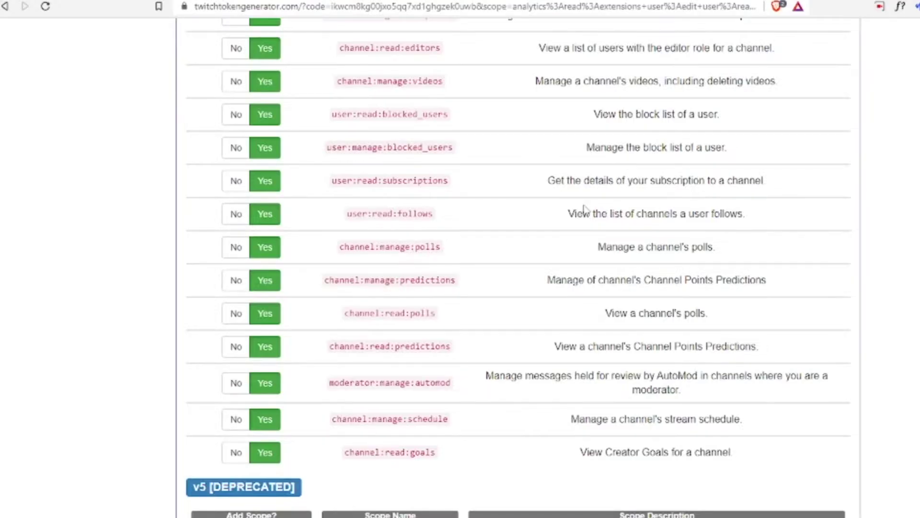
{"action": "scroll", "coordinate": [584, 206], "scroll_direction": "up", "scroll_amount": 12}
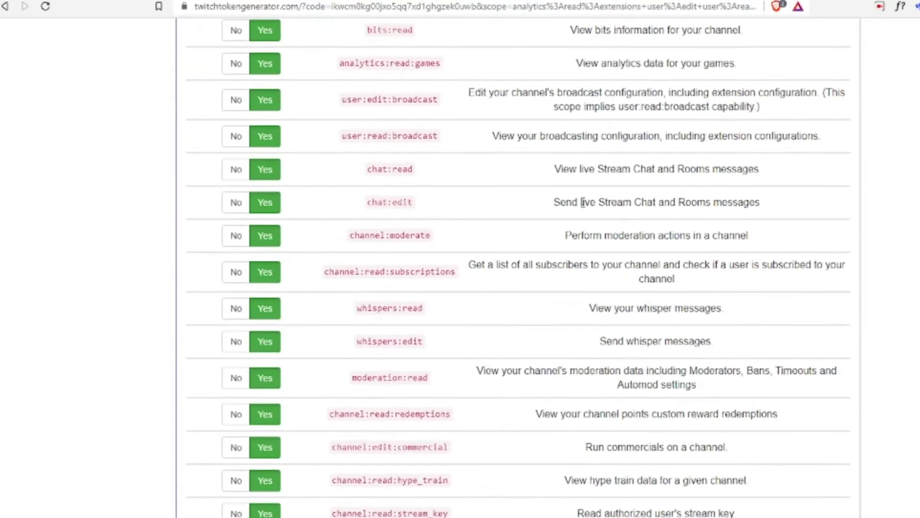
{"action": "scroll", "coordinate": [584, 204], "scroll_direction": "down", "scroll_amount": 20}
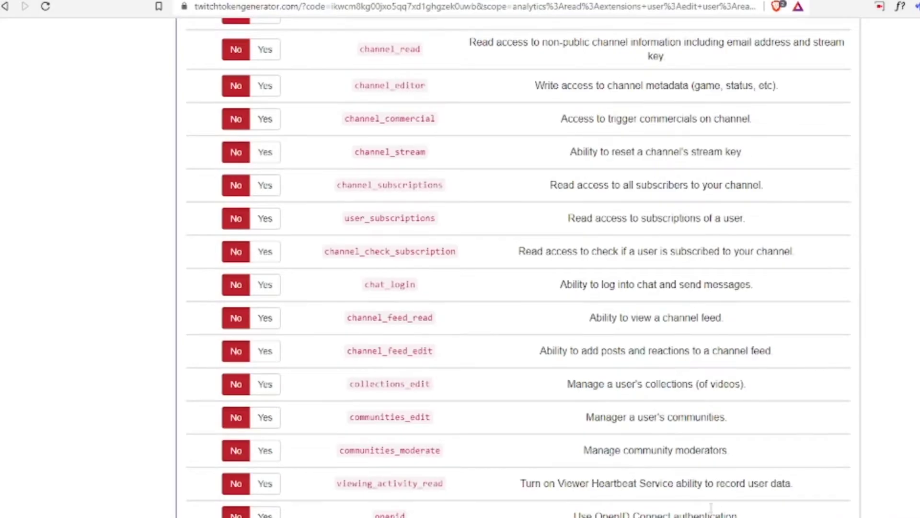
{"action": "scroll", "coordinate": [708, 492], "scroll_direction": "up", "scroll_amount": 8}
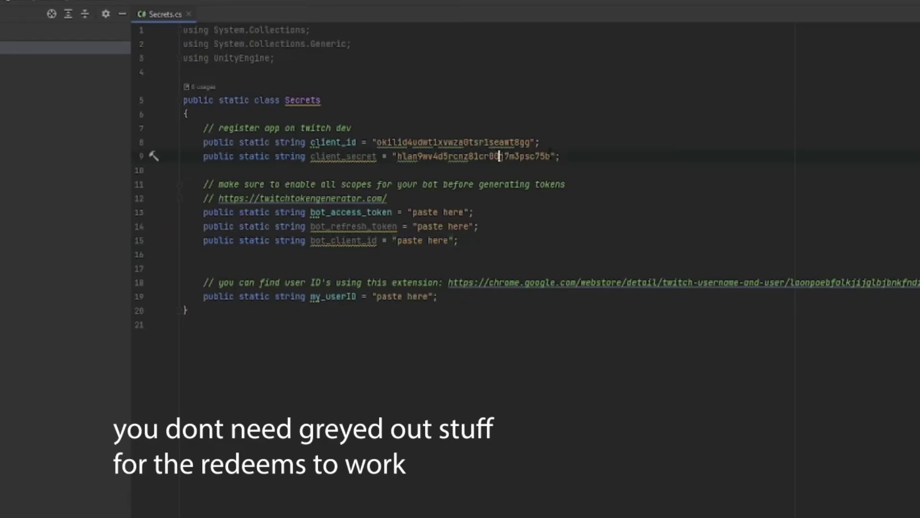
{"action": "left_click", "coordinate": [550, 156]}
{"action": "left_click", "coordinate": [386, 325]}
{"action": "left_click", "coordinate": [310, 296]}
{"action": "left_click", "coordinate": [519, 282]}
{"action": "key", "text": "ctrl+w"}
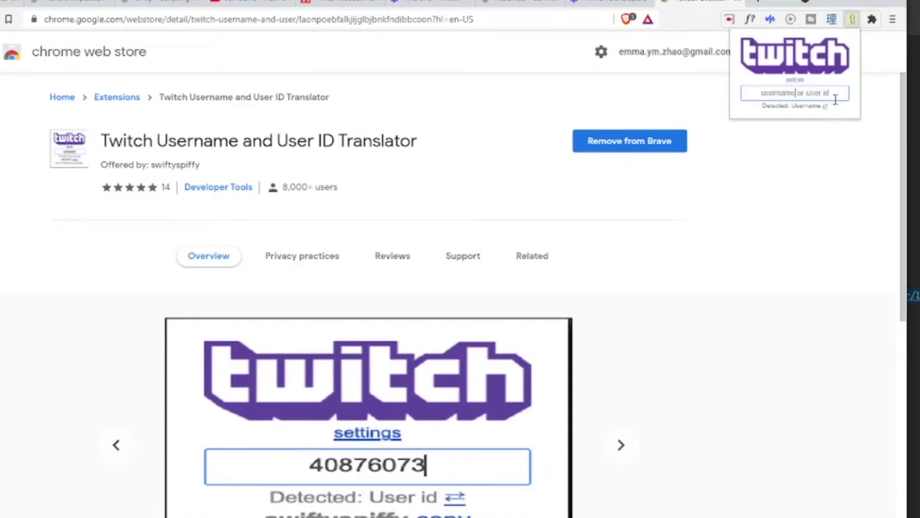
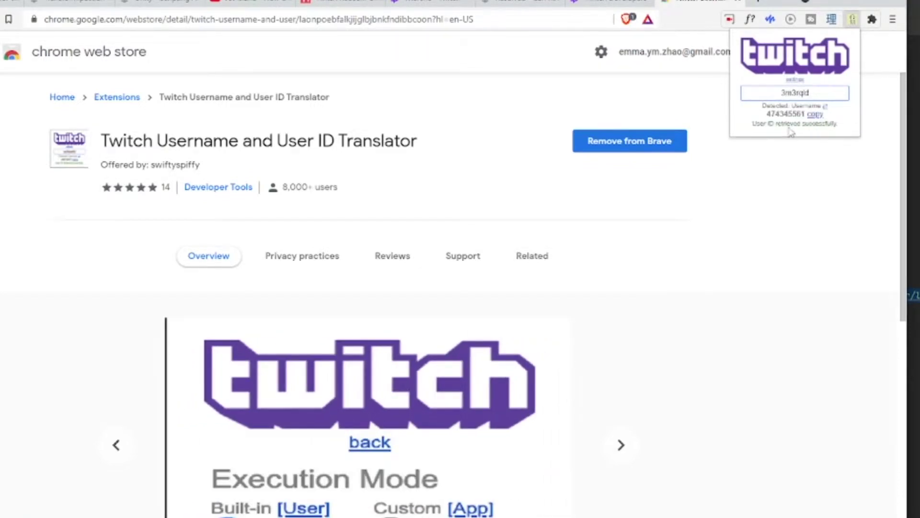
{"action": "left_click", "coordinate": [738, 257]}
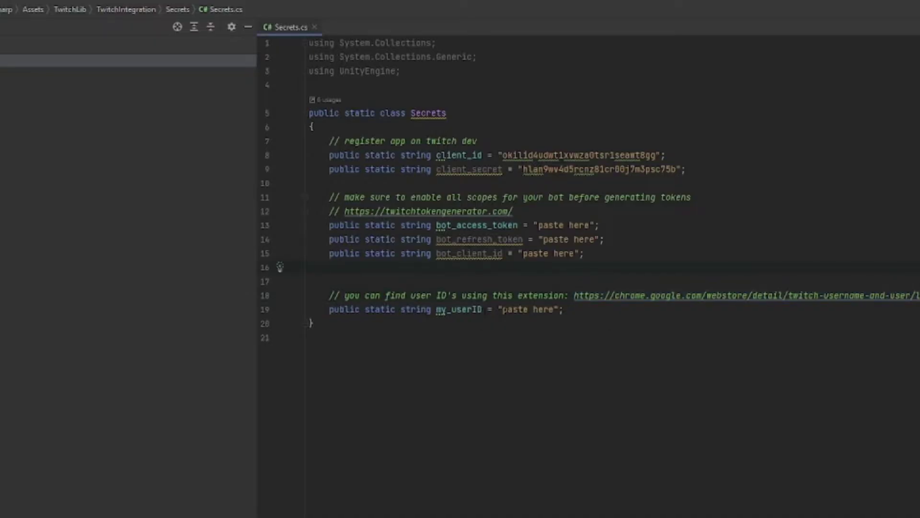
{"action": "left_click", "coordinate": [508, 309]}
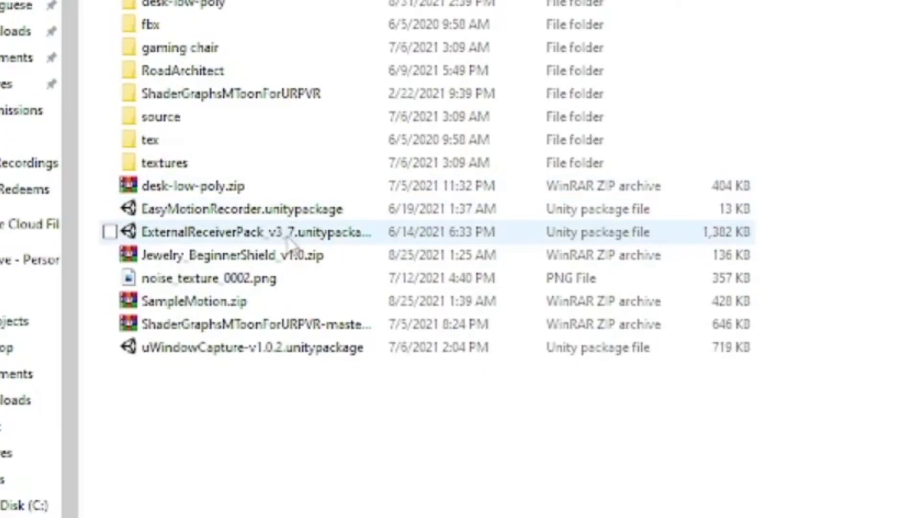
Drag ExternalReceiverPack_v3_7.unitypackage from Explorer into Unity's Assets panel.
{"action": "left_click_drag", "start_coordinate": [294, 242], "coordinate": [392, 235]}
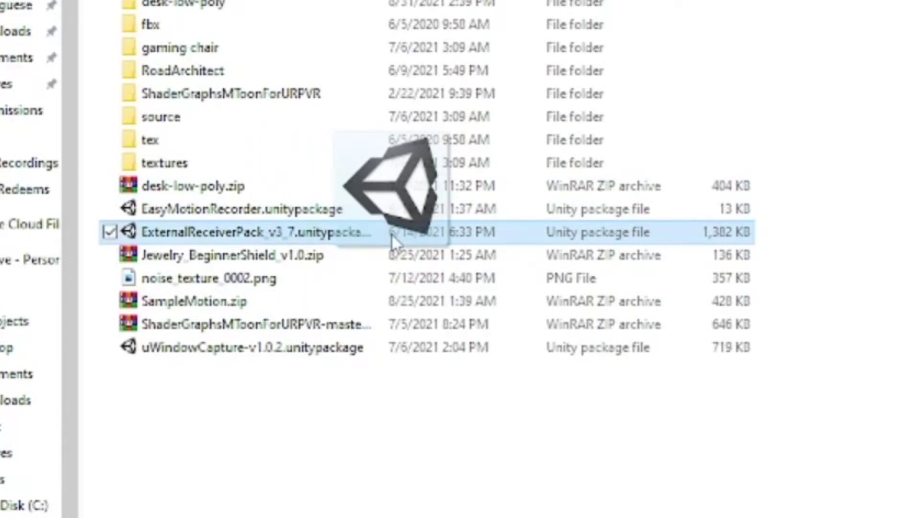
{"action": "left_click_drag", "start_coordinate": [392, 235], "coordinate": [919, 235]}
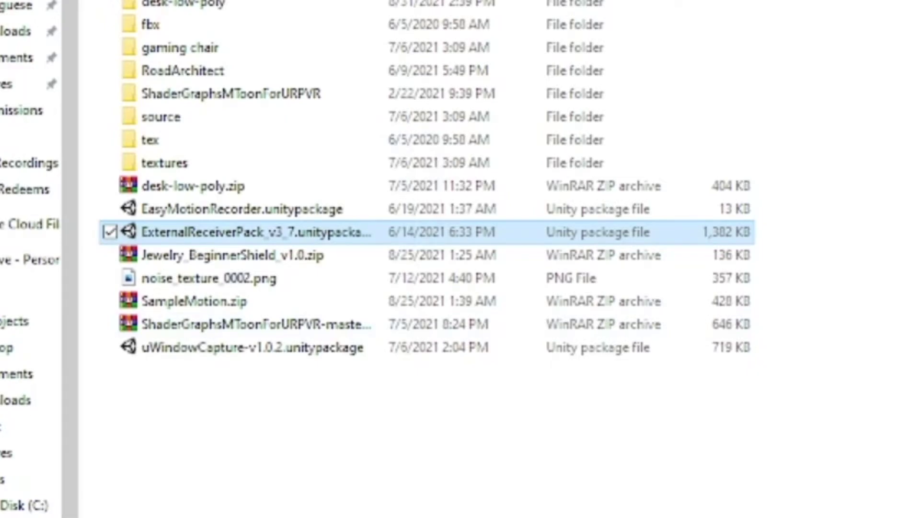
{"action": "left_click_drag", "start_coordinate": [919, 235], "coordinate": [585, 456]}
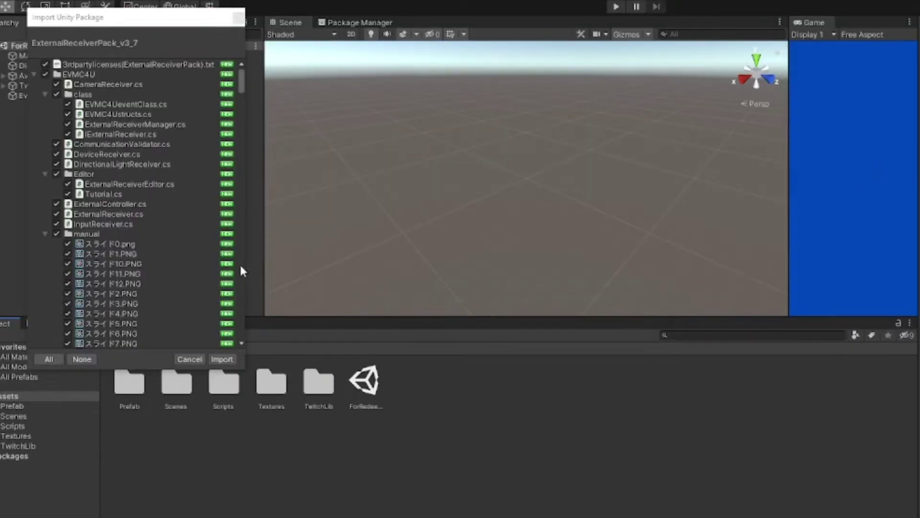
Import all files from the receiver package and close the EVMC4U.Tutorial welcome window.
{"action": "left_click", "coordinate": [221, 359]}
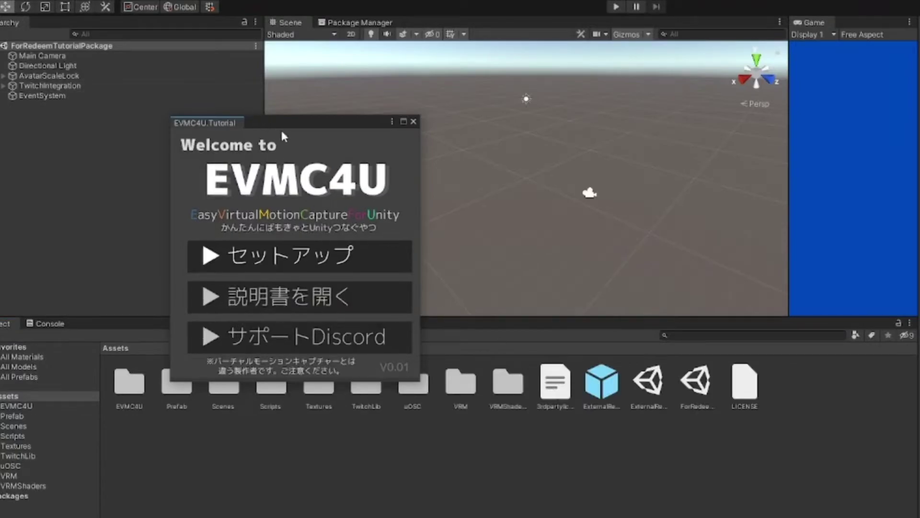
{"action": "left_click_drag", "start_coordinate": [281, 125], "coordinate": [451, 45]}
{"action": "left_click", "coordinate": [446, 176]}
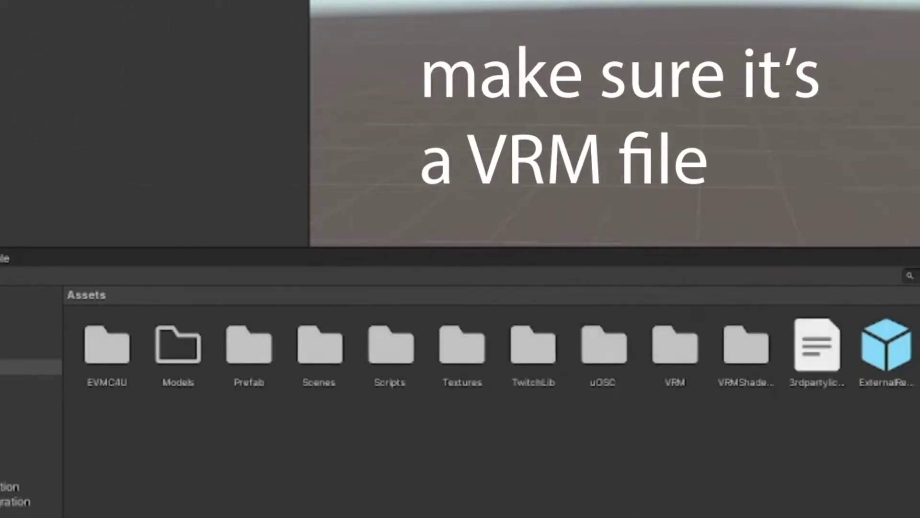
Import the BlueMallow .vrm into Models and parent the avatar under AvatarScaleLock.
{"action": "left_click_drag", "start_coordinate": [158, 378], "coordinate": [199, 379]}
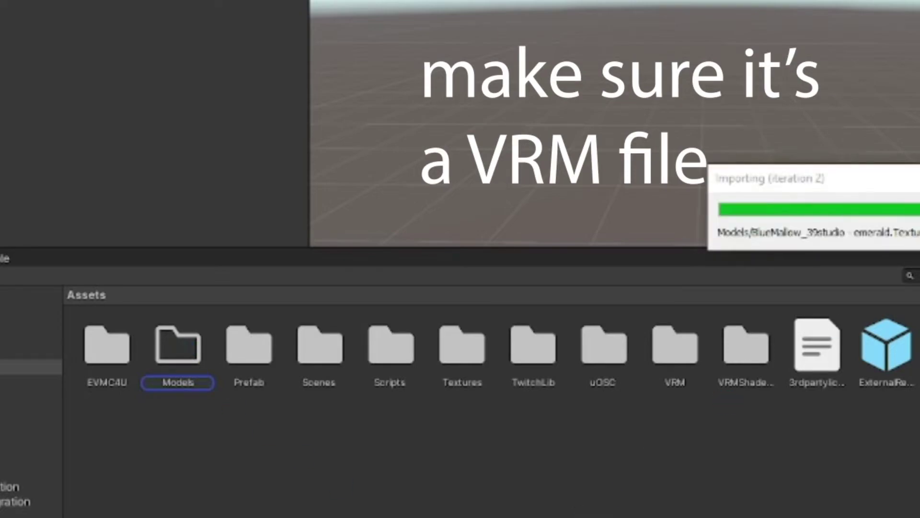
{"action": "double_click", "coordinate": [183, 344]}
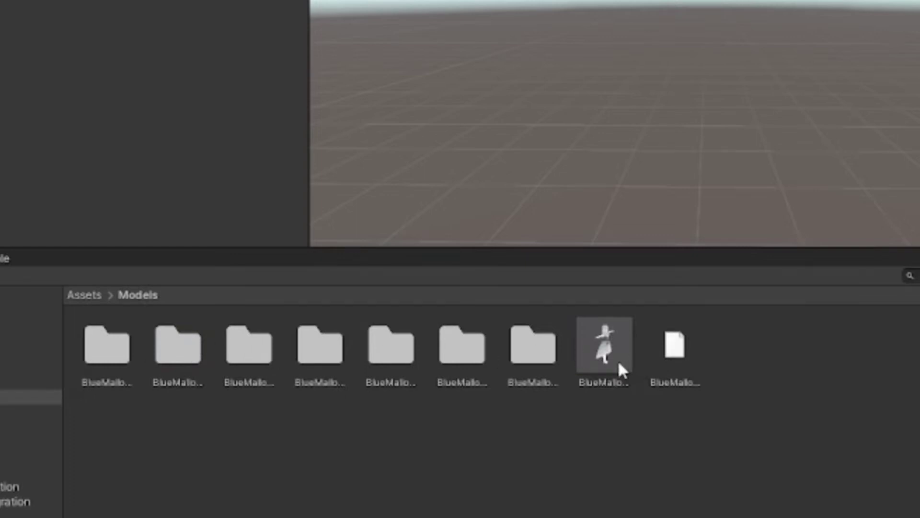
{"action": "left_click_drag", "start_coordinate": [605, 359], "coordinate": [417, 0]}
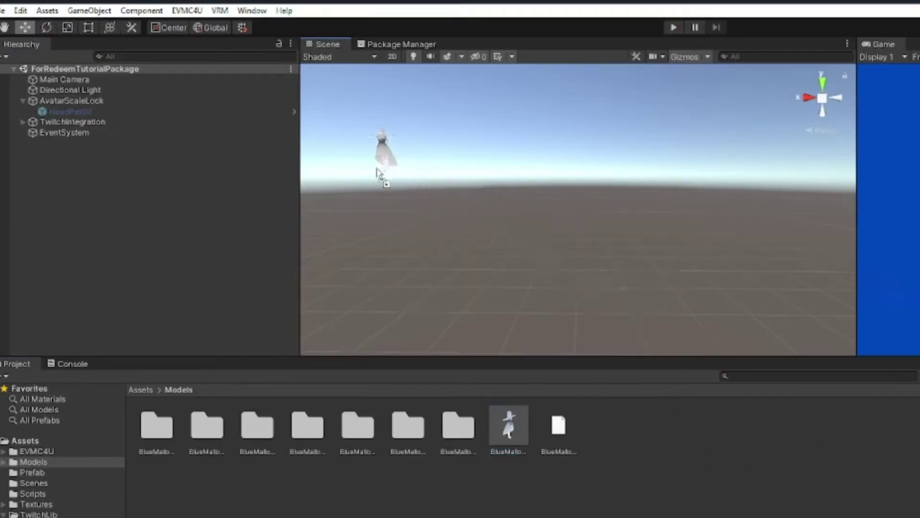
{"action": "left_click_drag", "start_coordinate": [377, 171], "coordinate": [75, 103]}
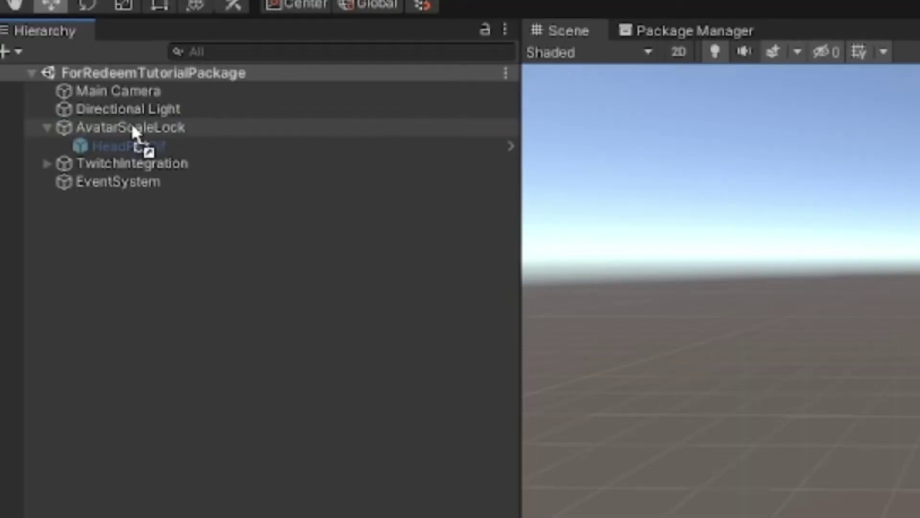
{"action": "left_click_drag", "start_coordinate": [132, 129], "coordinate": [135, 131]}
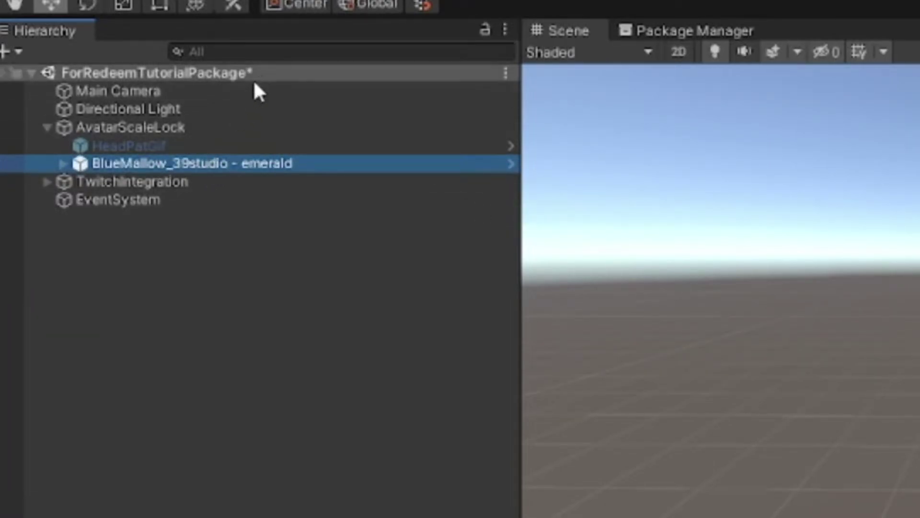
{"action": "left_click", "coordinate": [228, 127]}
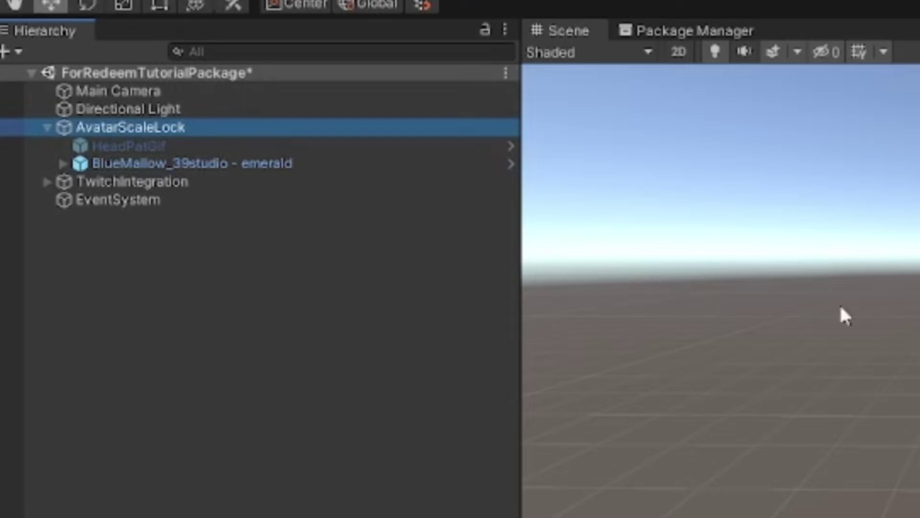
Frame the avatar, scale it up slightly, and rotate it around the Y axis.
{"action": "key", "text": "f"}
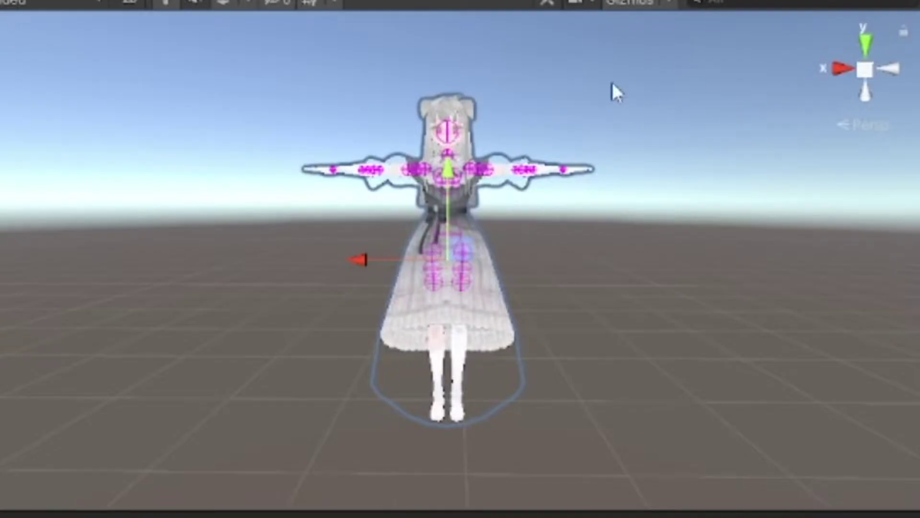
{"action": "key", "text": "r"}
{"action": "mouse_move", "coordinate": [452, 260]}
{"action": "left_mouse_down"}
{"action": "mouse_move", "coordinate": [461, 275]}
{"action": "mouse_move", "coordinate": [480, 256]}
{"action": "mouse_move", "coordinate": [609, 259]}
{"action": "mouse_move", "coordinate": [387, 267]}
{"action": "mouse_move", "coordinate": [456, 232]}
{"action": "mouse_move", "coordinate": [458, 149]}
{"action": "mouse_move", "coordinate": [449, 281]}
{"action": "mouse_move", "coordinate": [454, 267]}
{"action": "left_mouse_up"}
{"action": "key", "text": "e"}
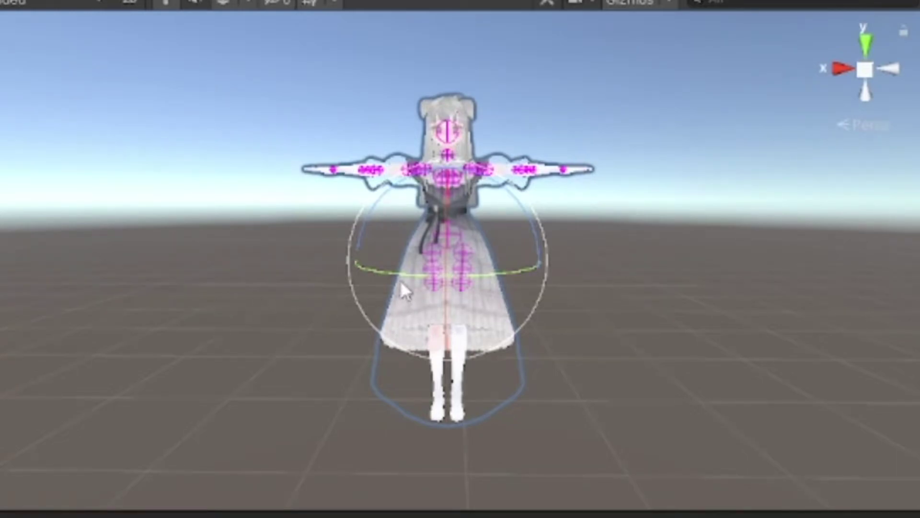
{"action": "left_click_drag", "start_coordinate": [403, 283], "coordinate": [519, 282]}
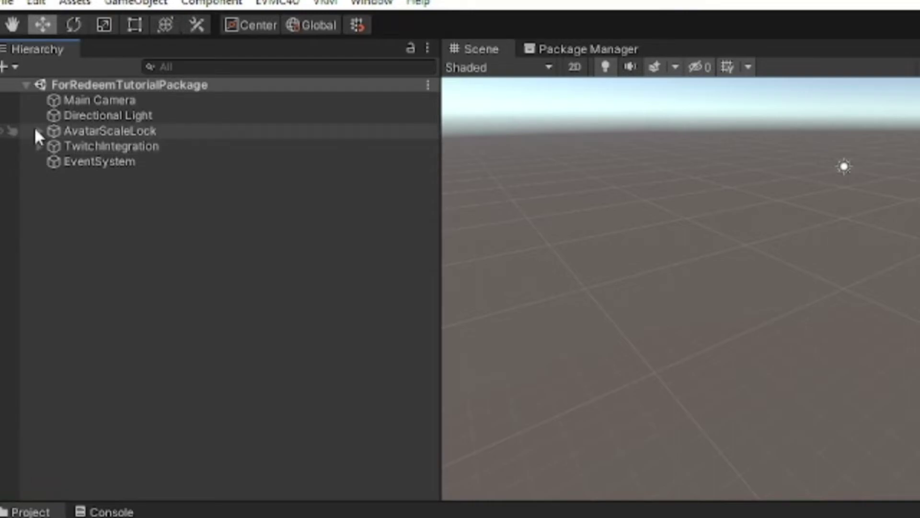
Expand AvatarScaleLock, select HeadPatGif, and enter Play mode.
{"action": "left_click", "coordinate": [38, 130]}
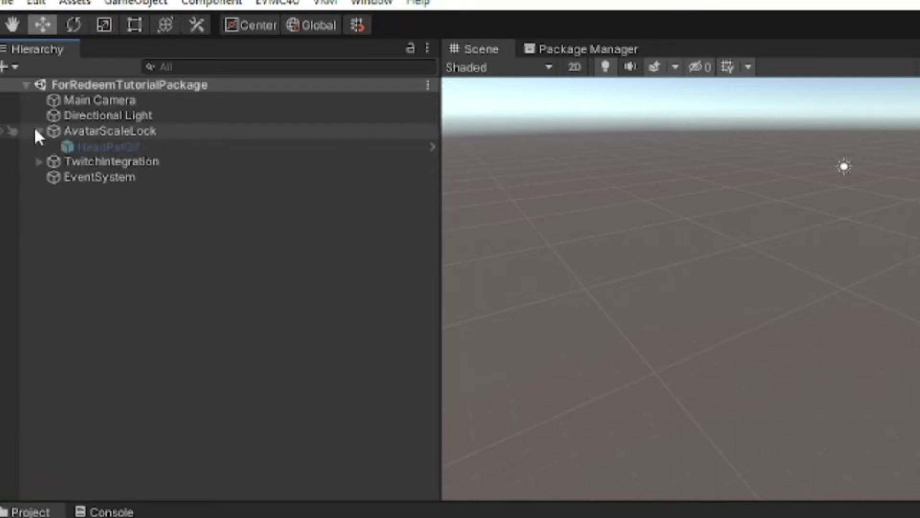
{"action": "left_click", "coordinate": [181, 145]}
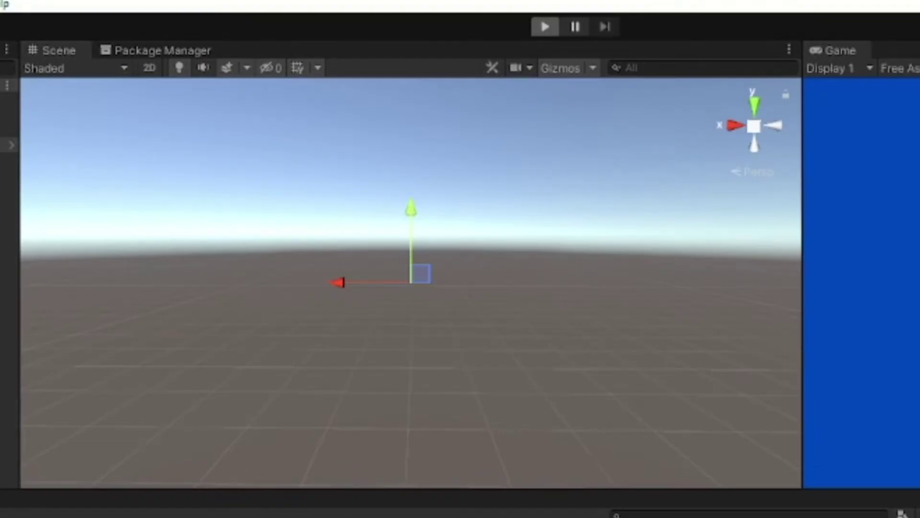
{"action": "left_click", "coordinate": [545, 26]}
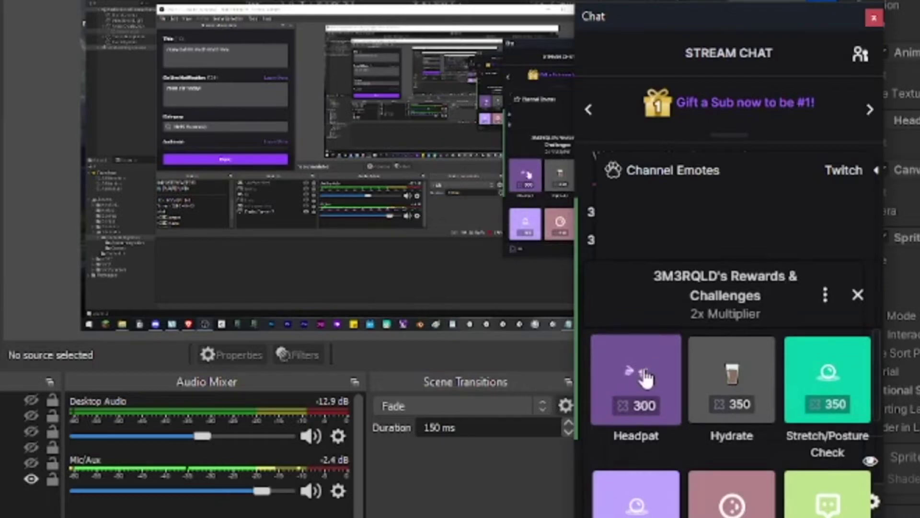
Select the Headpat reward among the stream chat's channel-points rewards.
{"action": "left_click", "coordinate": [644, 378]}
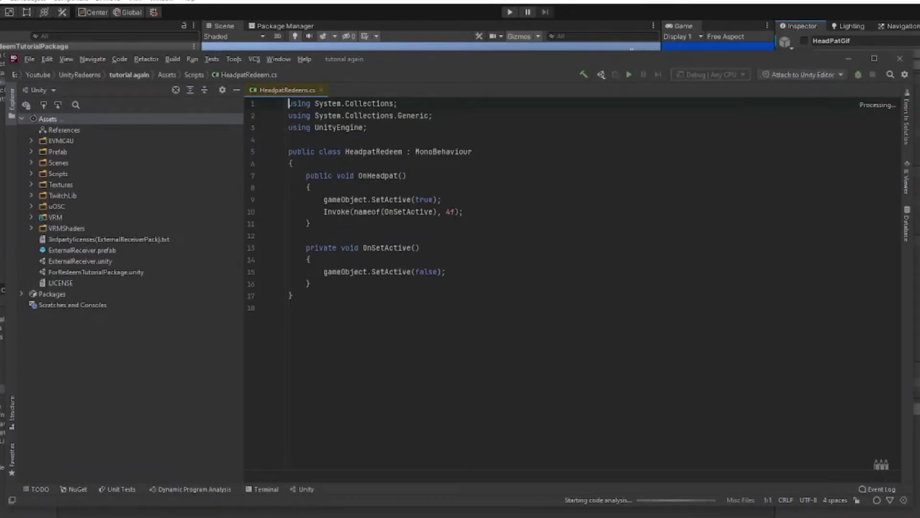
Add '[SerializeField] private float _headpatDuration;' as a new field at the top of HeadpatRedeem.
{"action": "left_click_drag", "start_coordinate": [445, 212], "coordinate": [450, 211]}
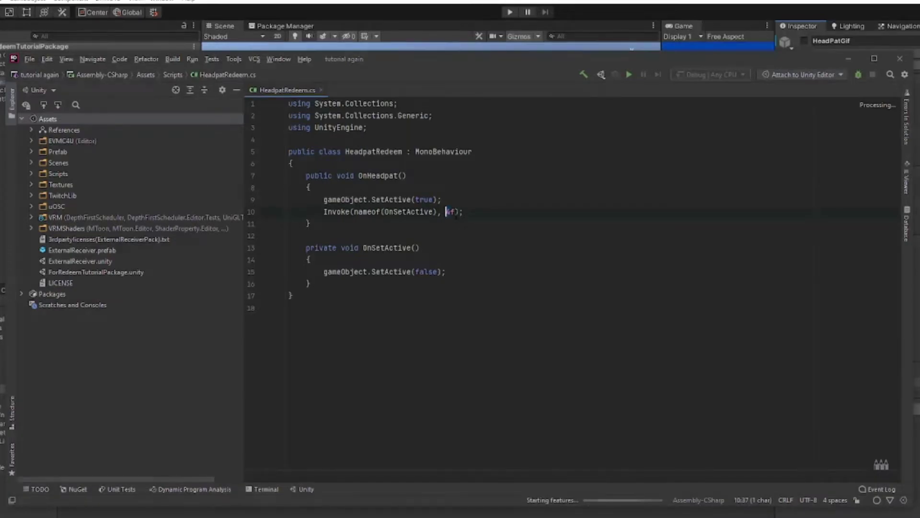
{"action": "left_click", "coordinate": [293, 163]}
{"action": "key", "text": "Return"}
{"action": "key", "text": "Return"}
{"action": "key", "text": "Up"}
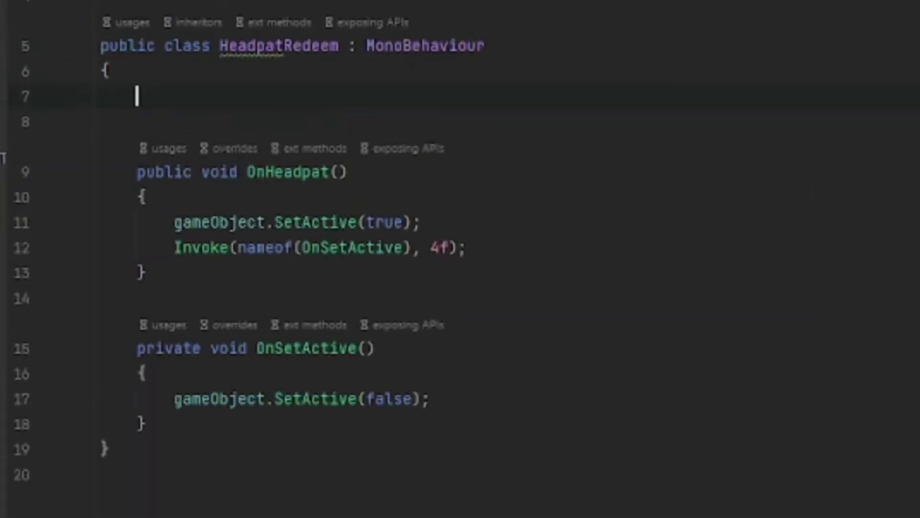
{"action": "type", "text": "[SerializeField] private float _headpa"}
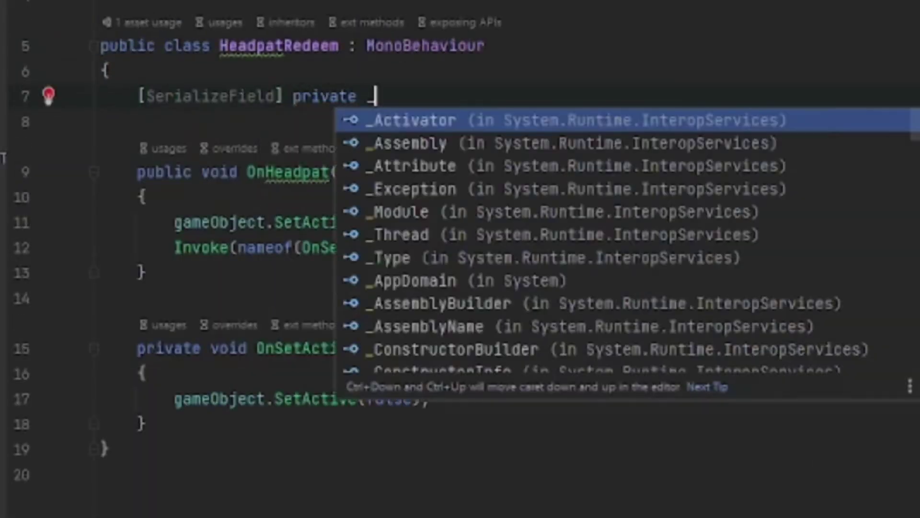
{"action": "type", "text": "tDuration;"}
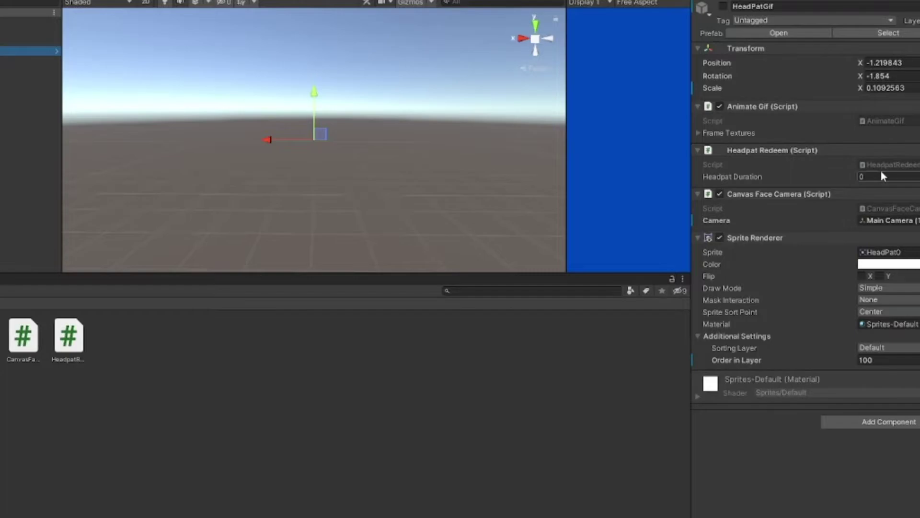
Redeem the Headpat channel-points reward from the stream chat.
{"action": "type", "text": "20"}
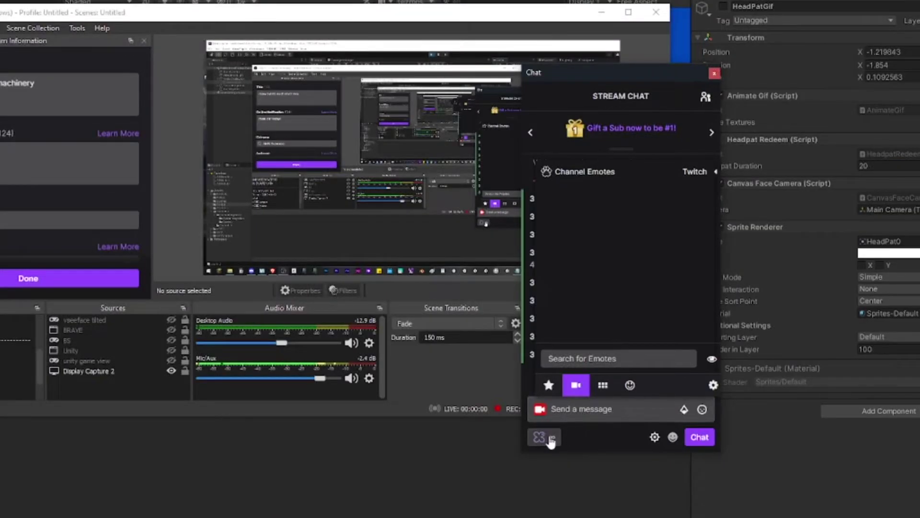
{"action": "left_click", "coordinate": [551, 439]}
{"action": "left_click", "coordinate": [593, 298]}
{"action": "left_click", "coordinate": [630, 402]}
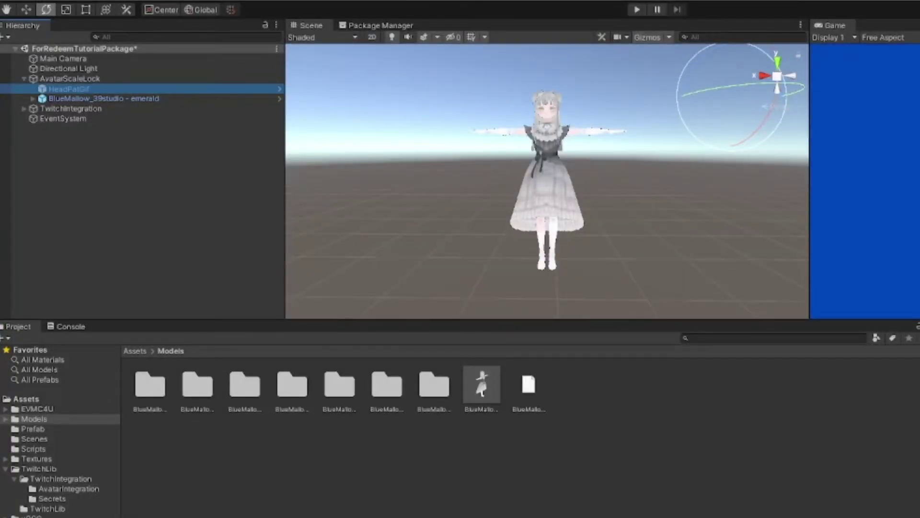
Move the HeadPatGif object along X onto the BlueMallow avatar's head.
{"action": "left_click", "coordinate": [26, 9]}
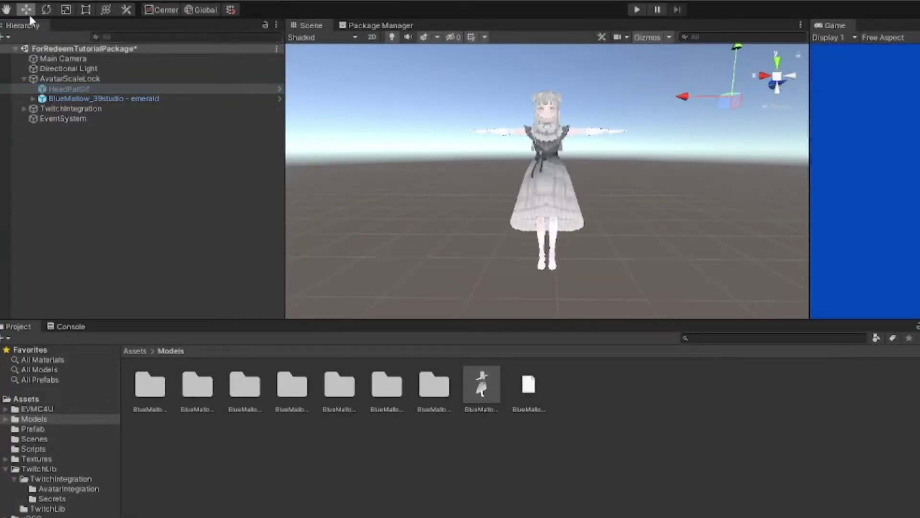
{"action": "left_click_drag", "start_coordinate": [691, 97], "coordinate": [507, 117]}
{"action": "scroll", "coordinate": [622, 105], "scroll_direction": "down", "scroll_amount": 5}
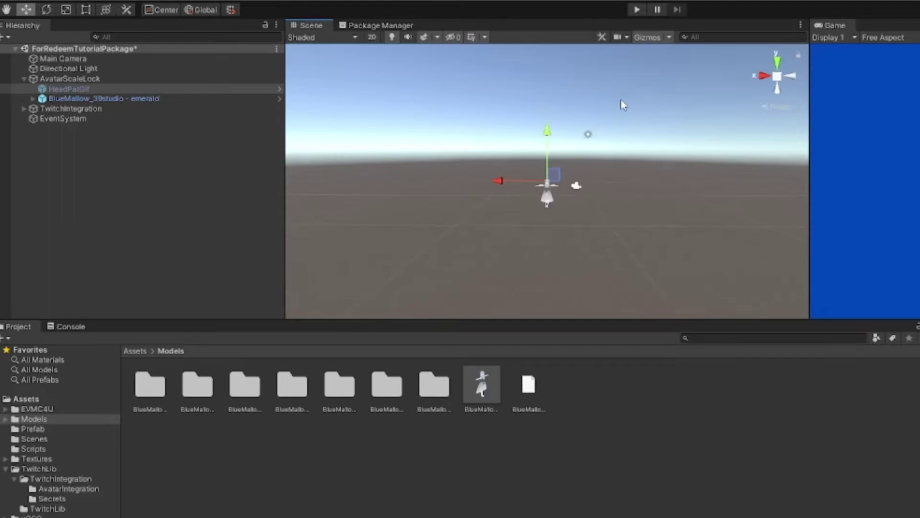
{"action": "left_click", "coordinate": [140, 78]}
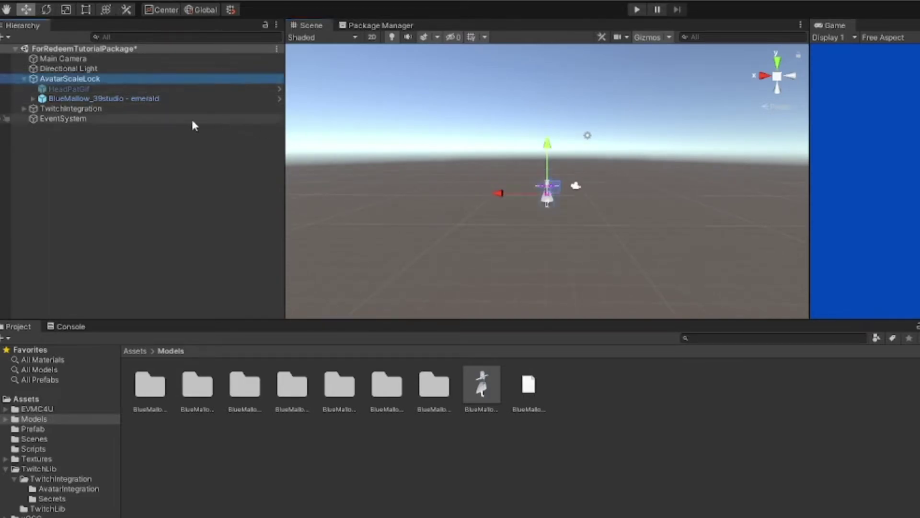
{"action": "left_click", "coordinate": [158, 99]}
{"action": "key", "text": "f"}
{"action": "scroll", "coordinate": [575, 158], "scroll_direction": "up", "scroll_amount": 6}
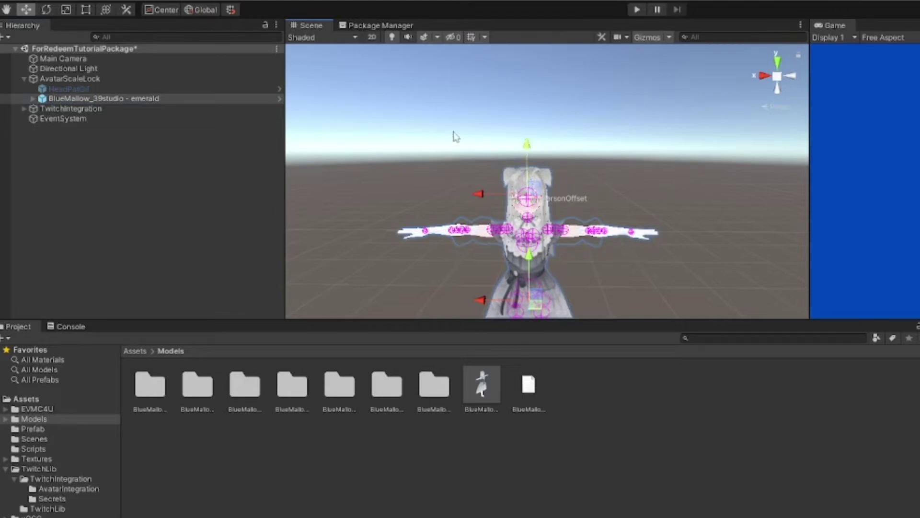
{"action": "left_click", "coordinate": [196, 90]}
{"action": "middle_click_drag", "start_coordinate": [547, 211], "coordinate": [605, 158]}
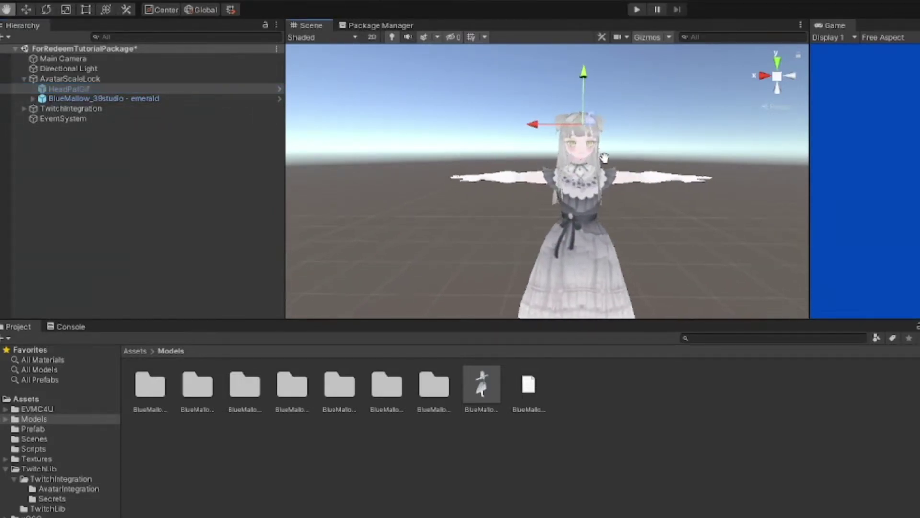
Play-test the avatar scene, stop Play mode, and drag the ExternalReceiver scene into the Hierarchy.
{"action": "left_click", "coordinate": [638, 13]}
{"action": "key", "text": "alt+Tab"}
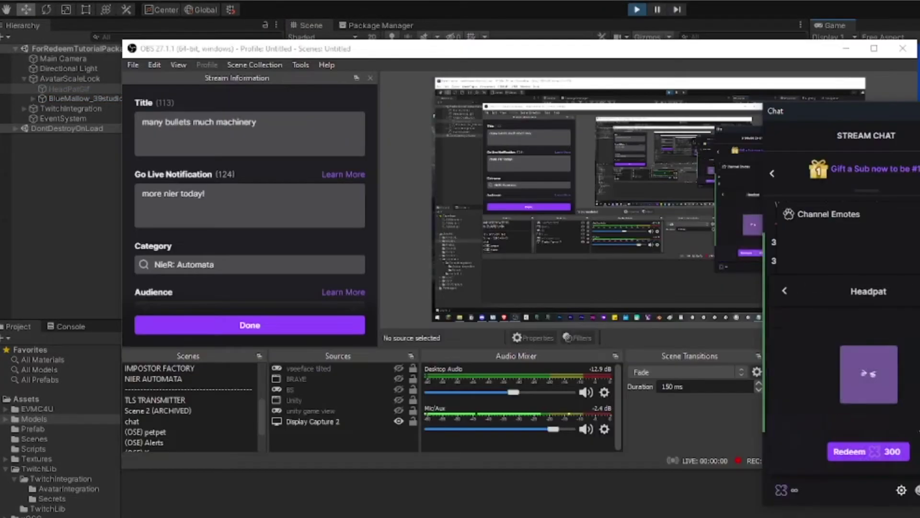
{"action": "key", "text": "alt+Tab"}
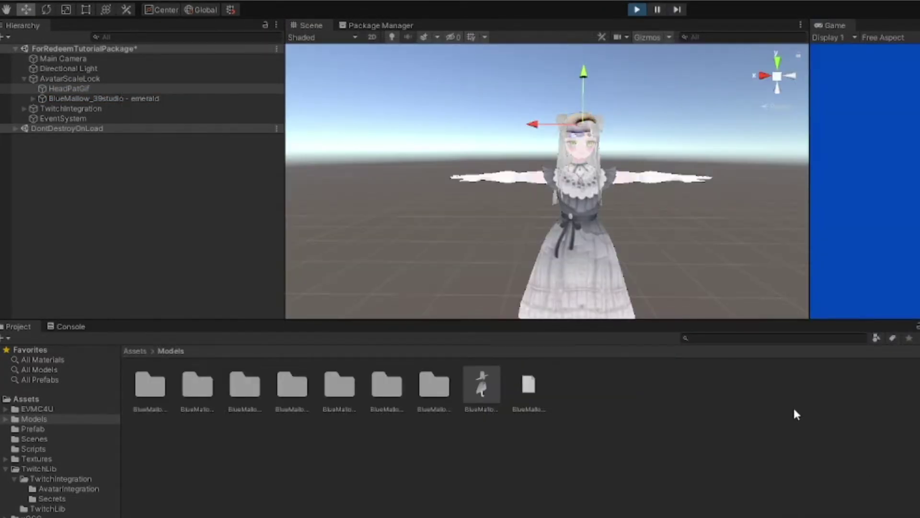
{"action": "right_click_drag", "start_coordinate": [643, 230], "coordinate": [664, 203]}
{"action": "middle_click_drag", "start_coordinate": [664, 203], "coordinate": [634, 220]}
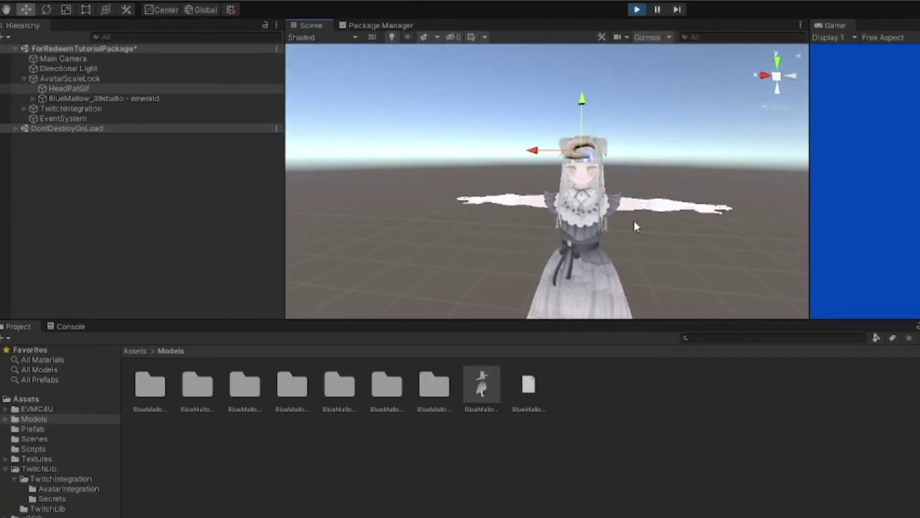
{"action": "right_click_drag", "start_coordinate": [633, 220], "coordinate": [653, 235]}
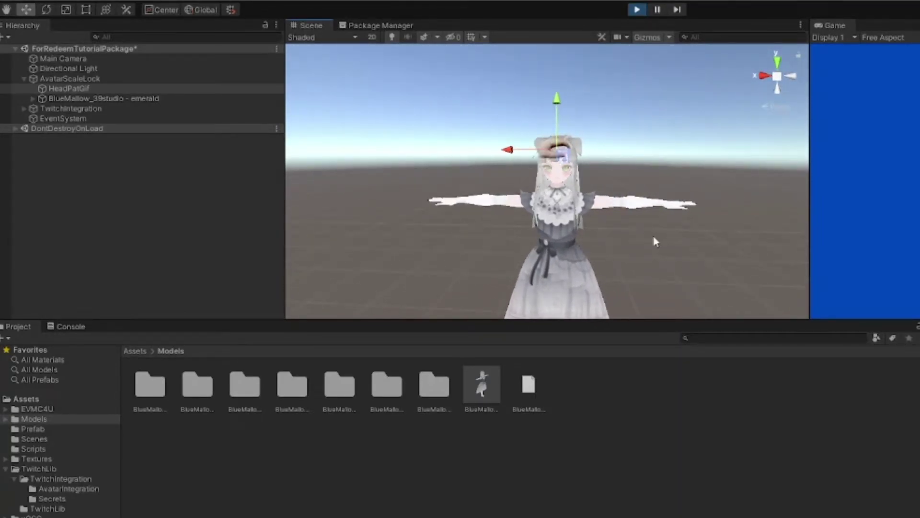
{"action": "key", "text": "ctrl+p"}
{"action": "left_click_drag", "start_coordinate": [728, 395], "coordinate": [198, 236]}
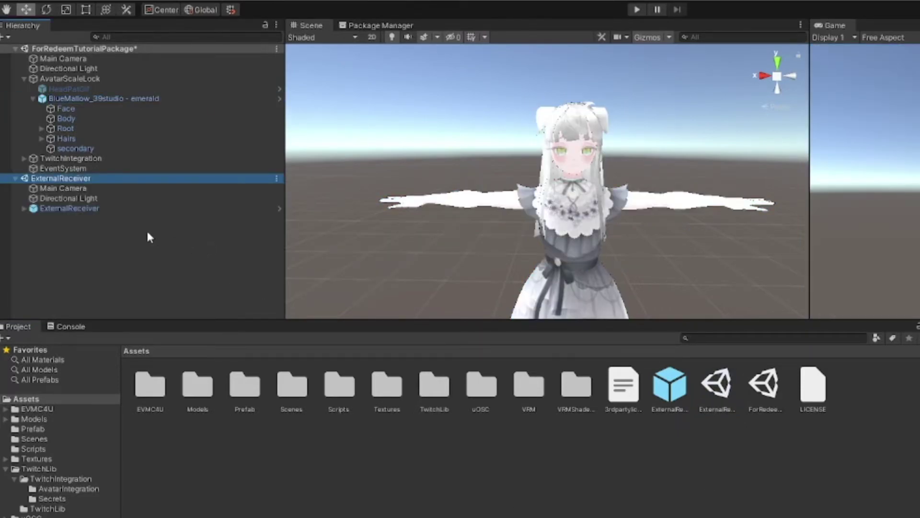
Move ExternalReceiver into the main scene and remove its separate scene without saving.
{"action": "left_click_drag", "start_coordinate": [142, 209], "coordinate": [7, 180]}
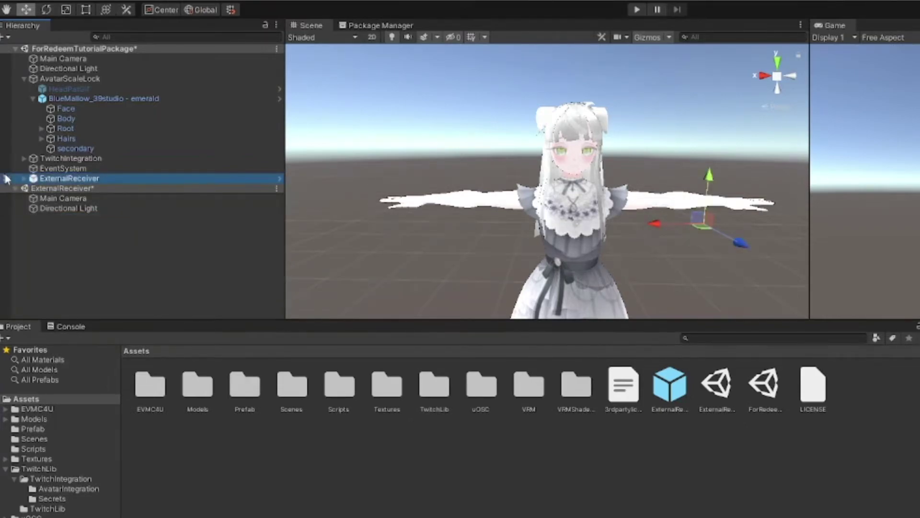
{"action": "right_click", "coordinate": [82, 188]}
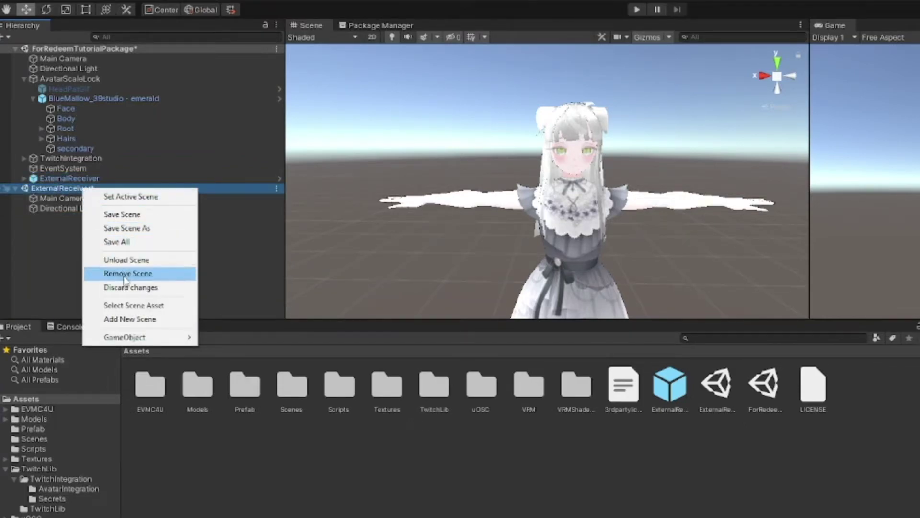
{"action": "left_click", "coordinate": [125, 273]}
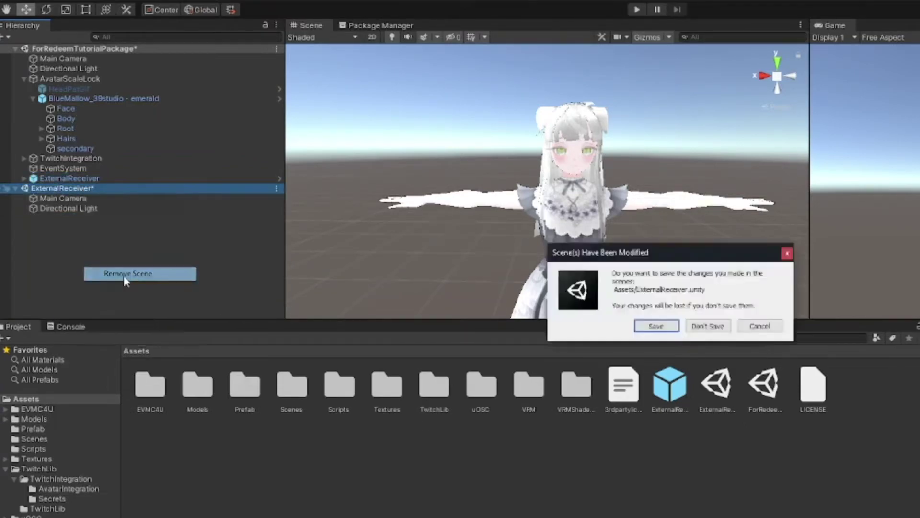
{"action": "left_click", "coordinate": [707, 326]}
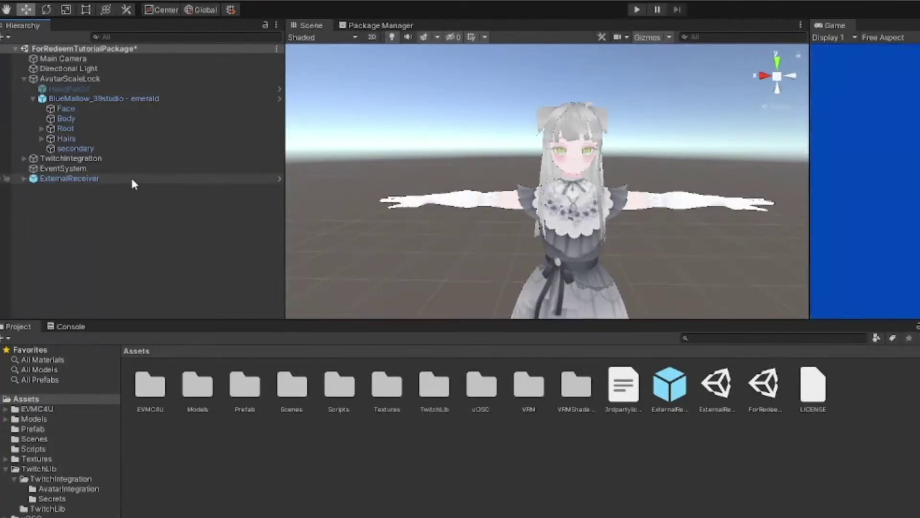
Set the ExternalReceiver's Model field to the BlueMallow avatar.
{"action": "left_click", "coordinate": [132, 180]}
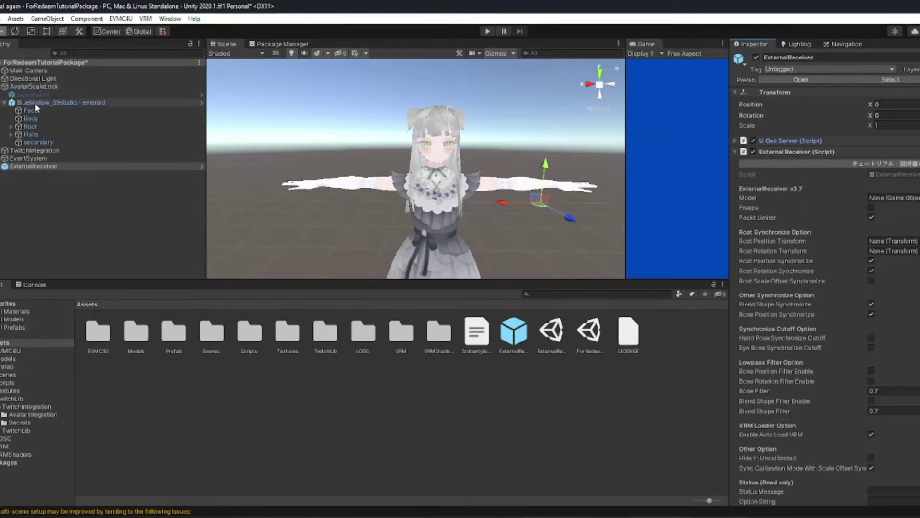
{"action": "left_click_drag", "start_coordinate": [36, 103], "coordinate": [908, 201]}
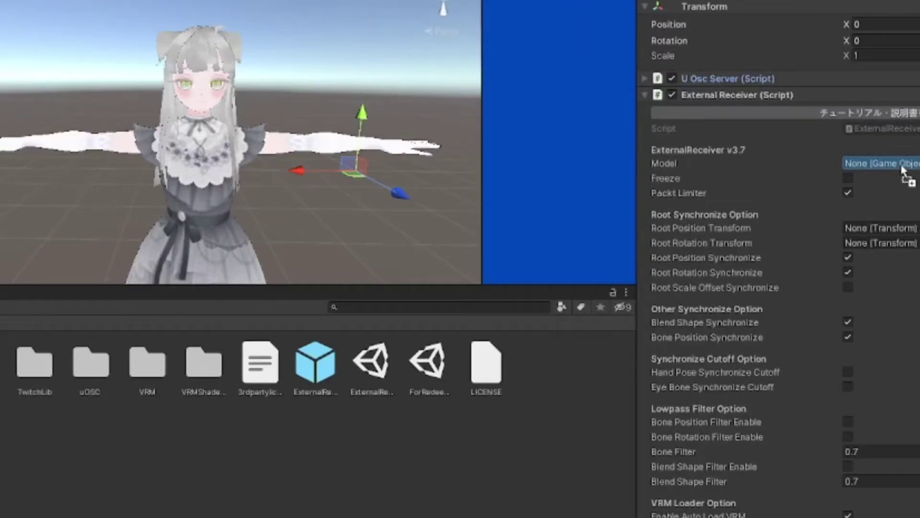
{"action": "left_click_drag", "start_coordinate": [903, 168], "coordinate": [903, 168]}
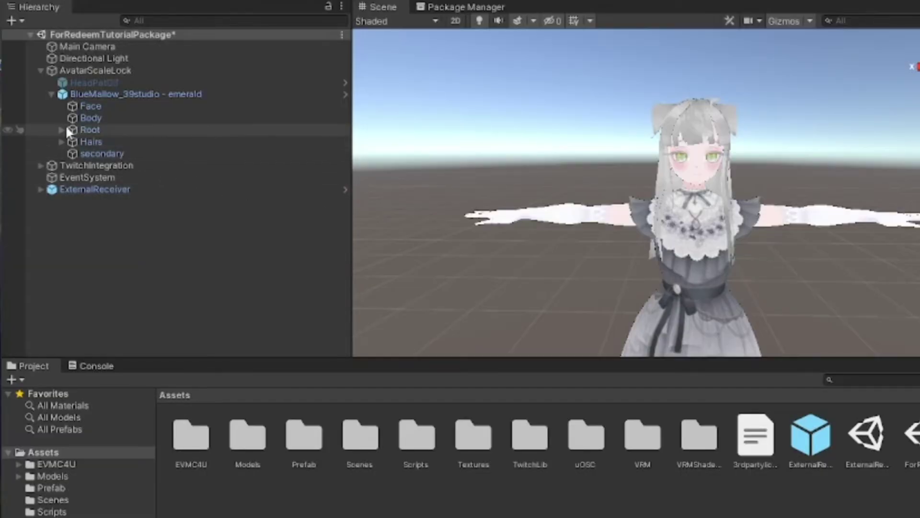
Expand Root > Hips > Spine > Chest > UpperChest > Neck and parent HeadPatGif under J_Bip_C_Head.
{"action": "left_click", "coordinate": [62, 129]}
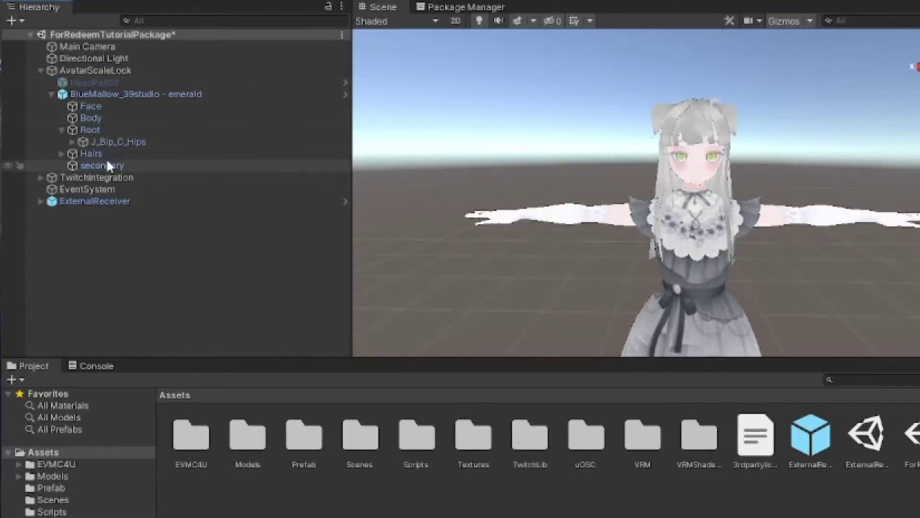
{"action": "left_click", "coordinate": [62, 130]}
{"action": "left_click", "coordinate": [50, 95]}
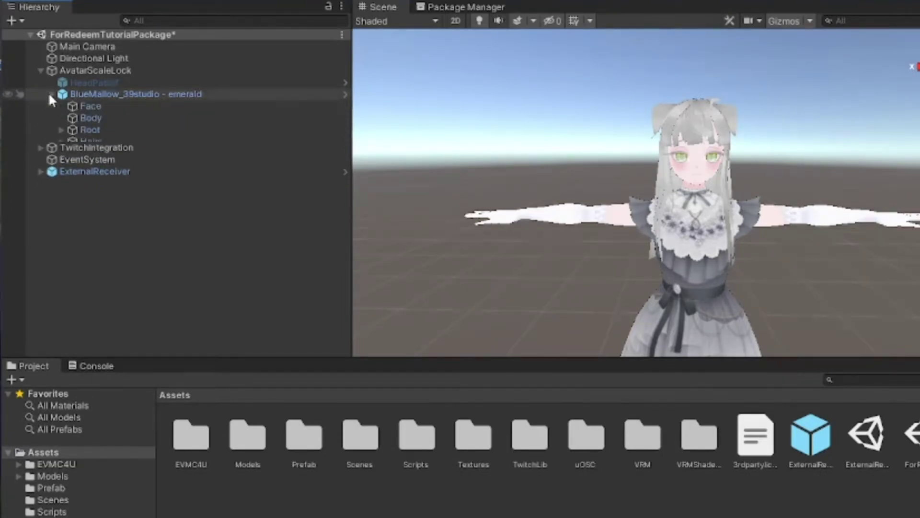
{"action": "left_click", "coordinate": [62, 129]}
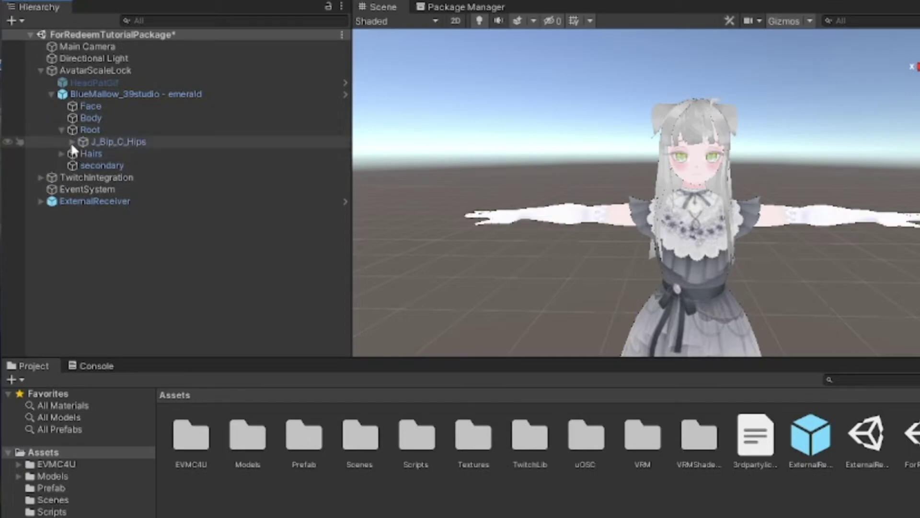
{"action": "left_click", "coordinate": [71, 142]}
{"action": "left_click", "coordinate": [83, 177]}
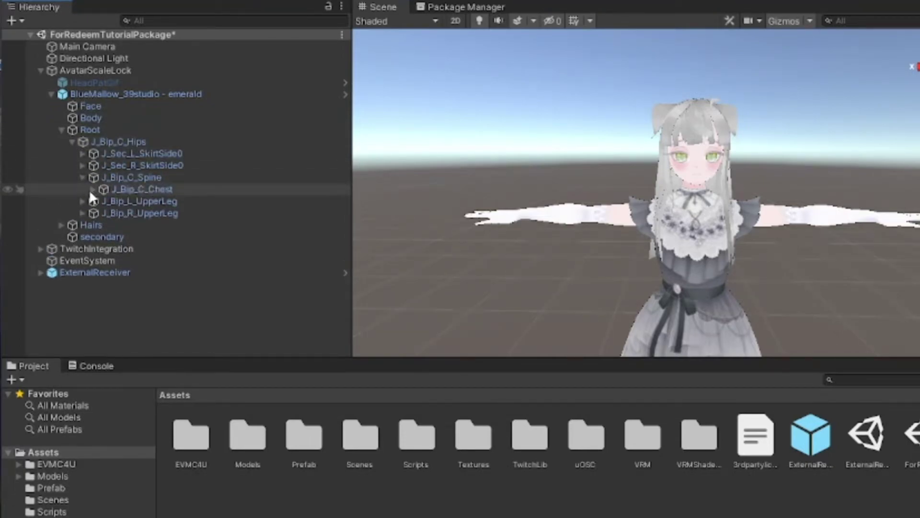
{"action": "left_click", "coordinate": [93, 190]}
{"action": "left_click", "coordinate": [102, 201]}
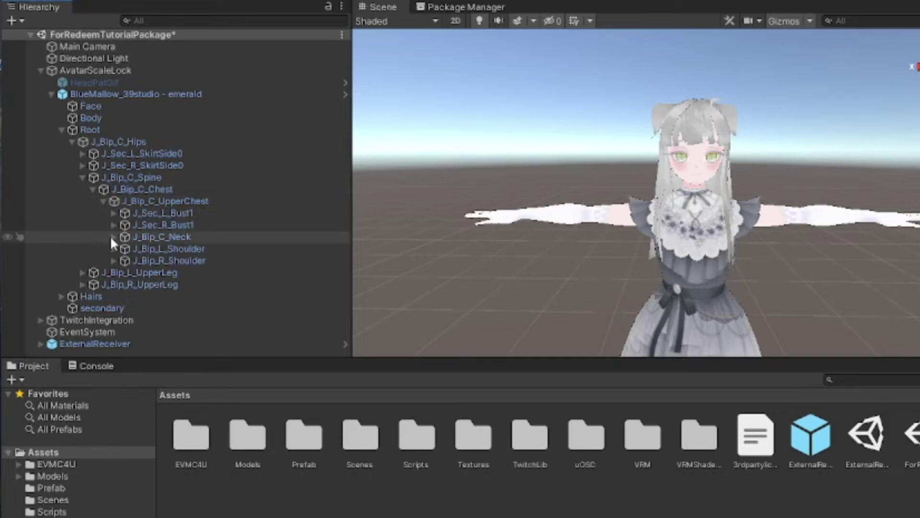
{"action": "left_click", "coordinate": [114, 237]}
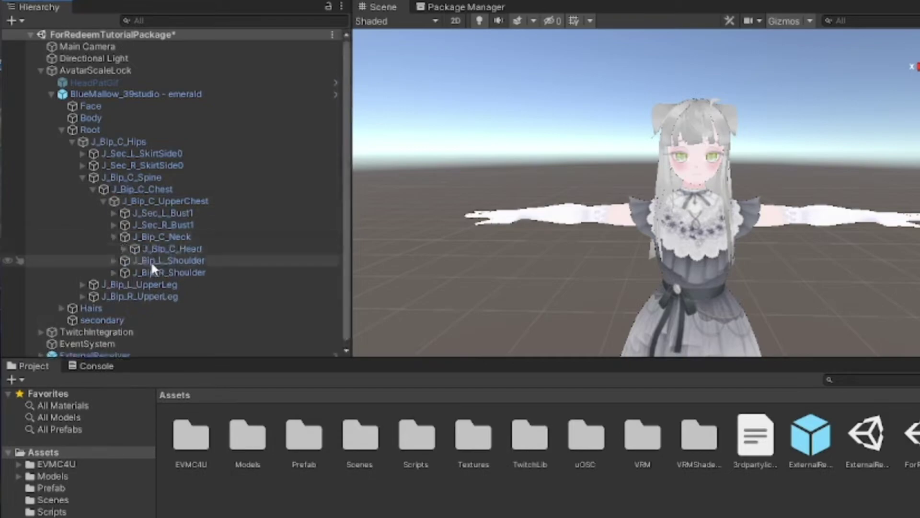
{"action": "left_click", "coordinate": [86, 84]}
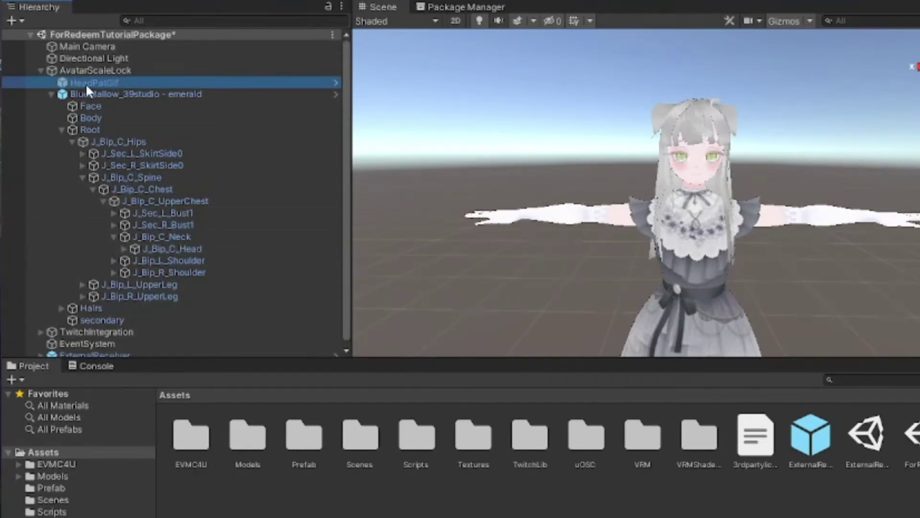
{"action": "left_click_drag", "start_coordinate": [86, 83], "coordinate": [185, 248]}
Run Play mode to confirm the headpat hand stays on the tilting head.
{"action": "scroll", "coordinate": [209, 240], "scroll_direction": "down", "scroll_amount": 2}
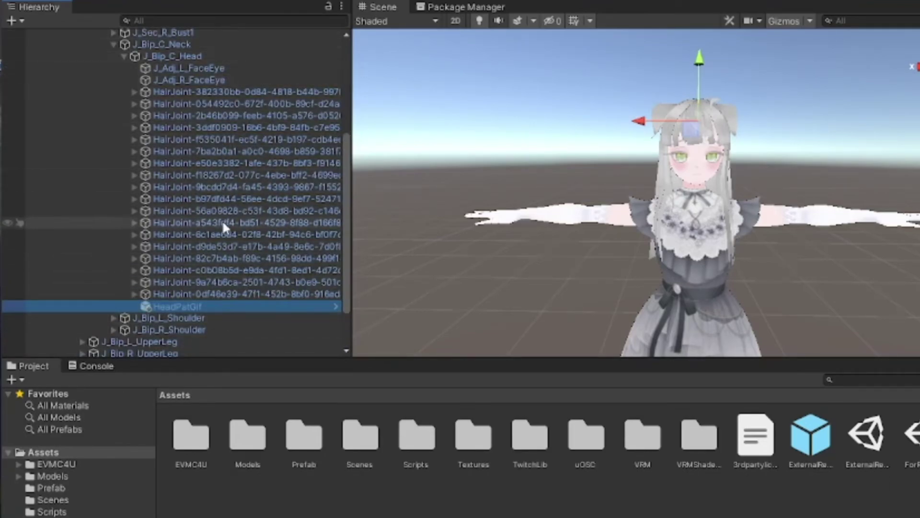
{"action": "key", "text": "ctrl+p"}
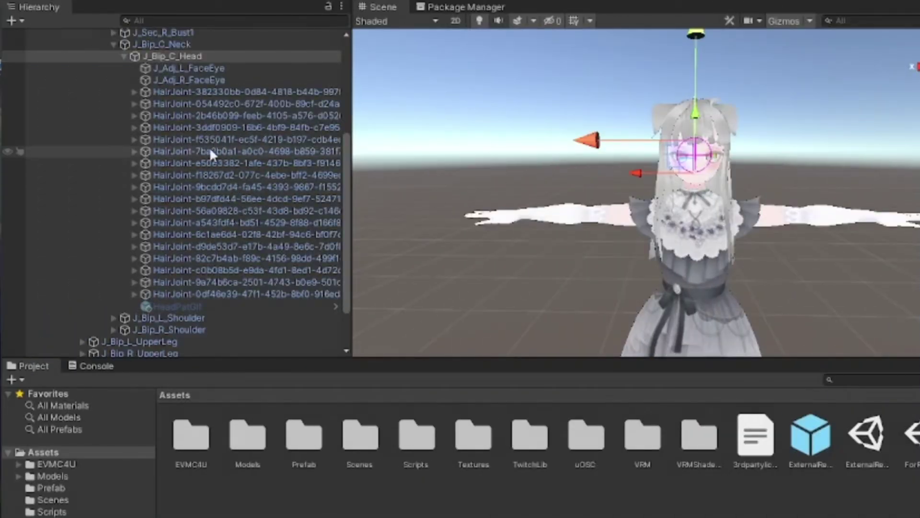
{"action": "scroll", "coordinate": [145, 108], "scroll_direction": "up", "scroll_amount": 2}
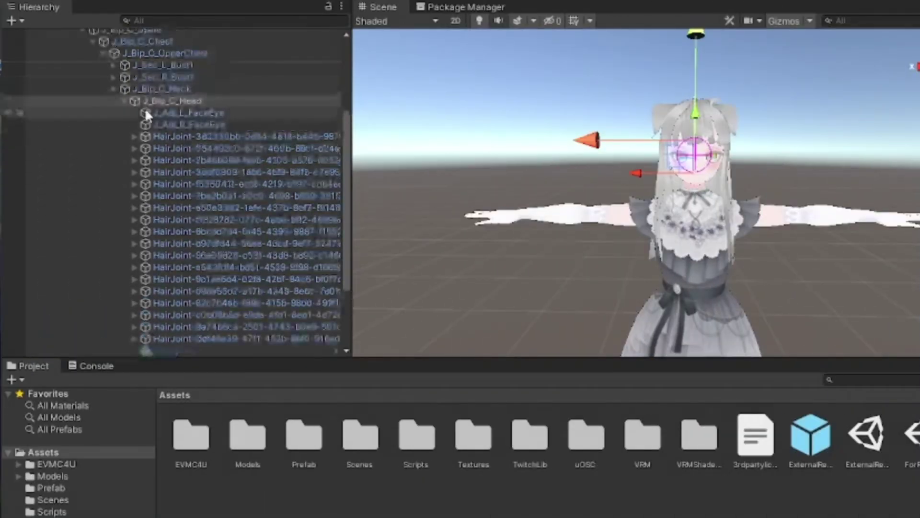
Select J_Bip_C_Head and collapse the Head, Neck and Spine bone branches.
{"action": "left_click", "coordinate": [128, 102]}
{"action": "left_click", "coordinate": [123, 100]}
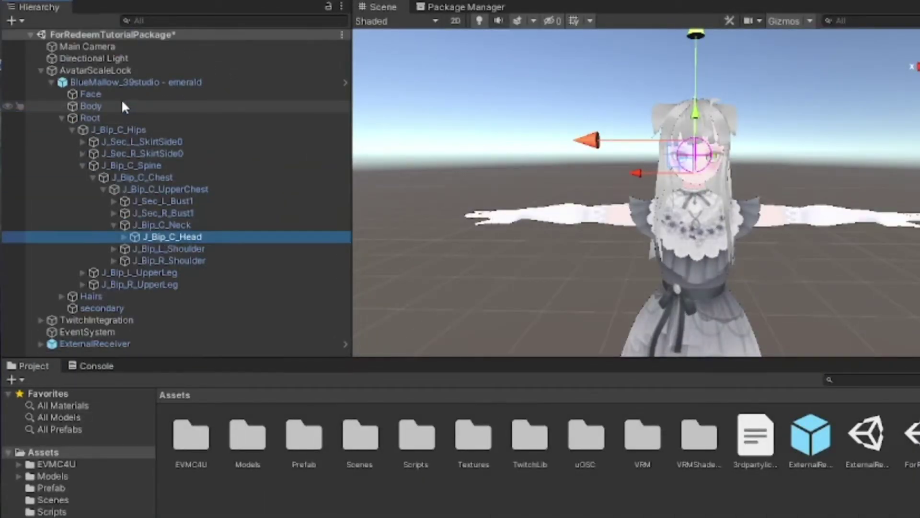
{"action": "left_click", "coordinate": [114, 224]}
{"action": "left_click", "coordinate": [83, 166]}
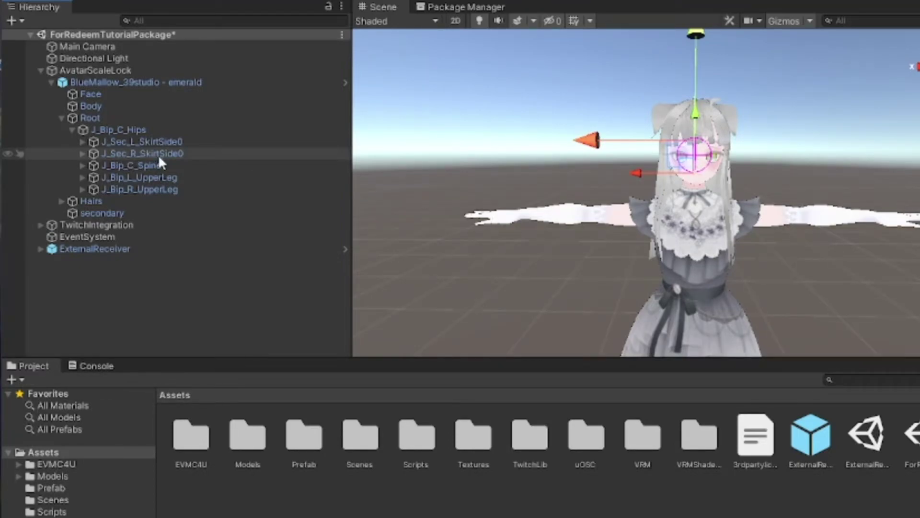
Add the Balloon Head script component to the J_Bip_C_Head bone.
{"action": "key", "text": "F2"}
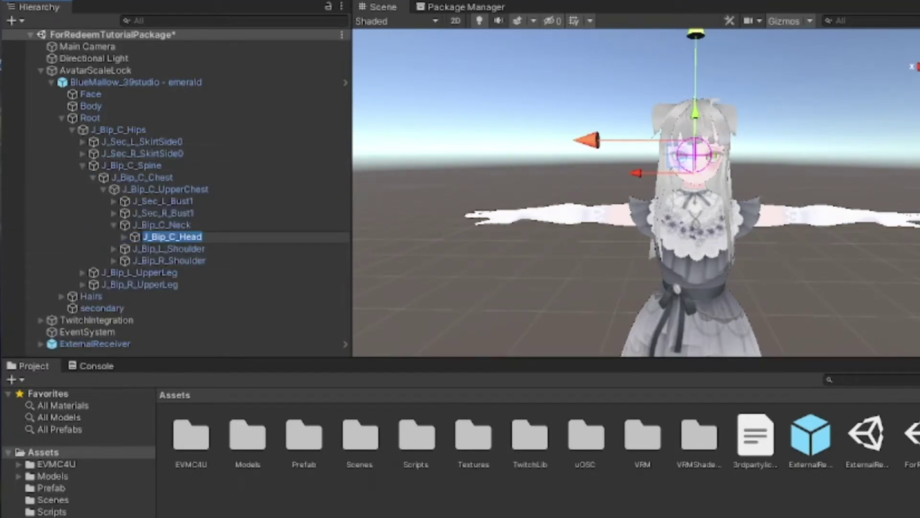
{"action": "key", "text": "super+Up"}
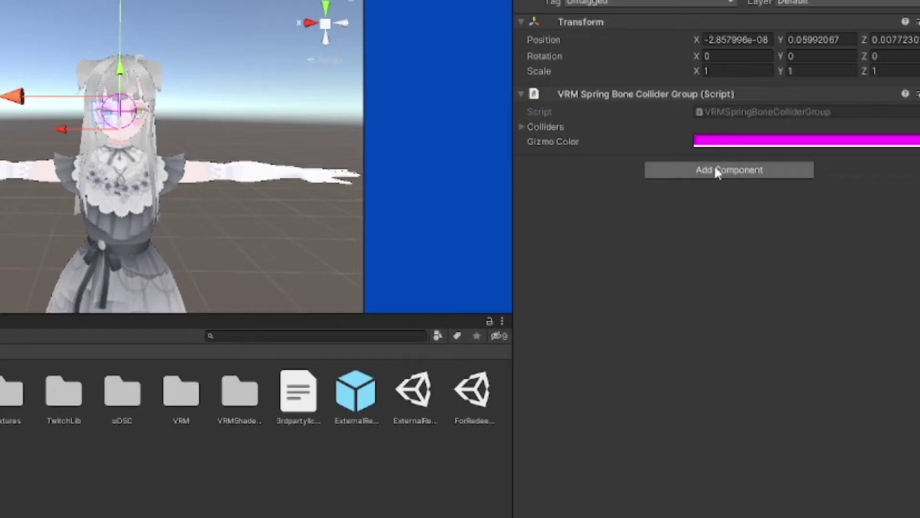
{"action": "left_click", "coordinate": [714, 169]}
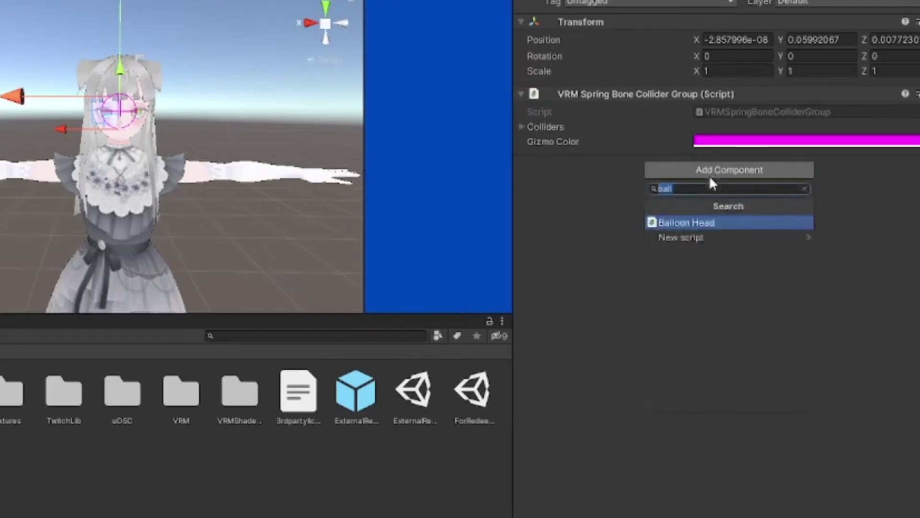
{"action": "left_click", "coordinate": [684, 221]}
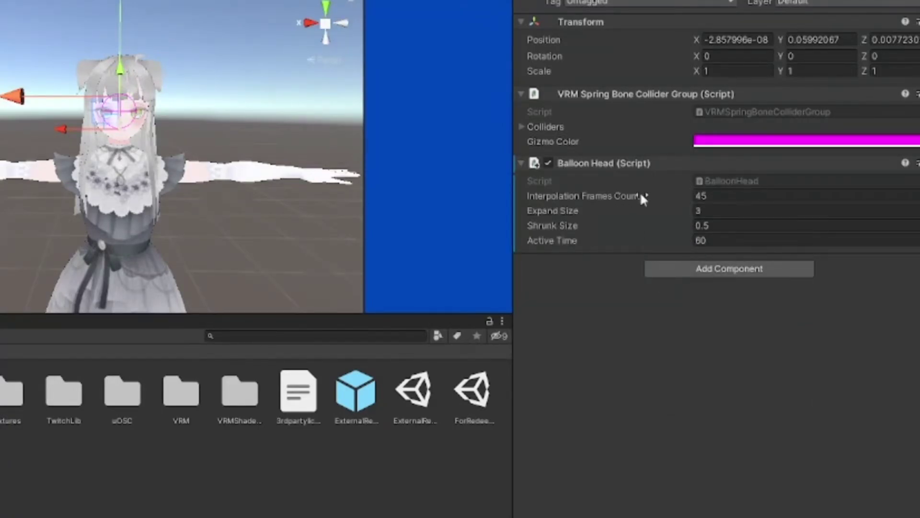
Set Balloon Head's Interpolation Frames Count 45, Expand Size 3, Shrunk Size 0.5, Active Time 60.
{"action": "left_click", "coordinate": [735, 195]}
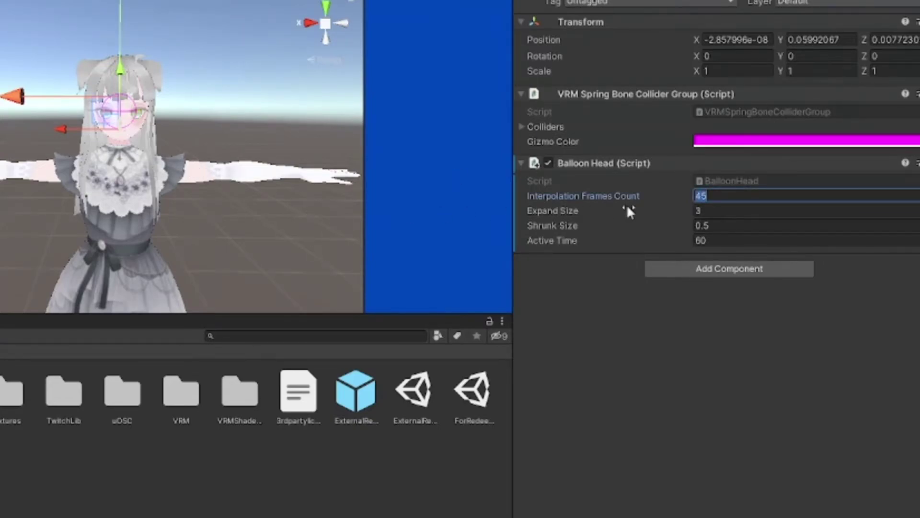
{"action": "left_click", "coordinate": [729, 209]}
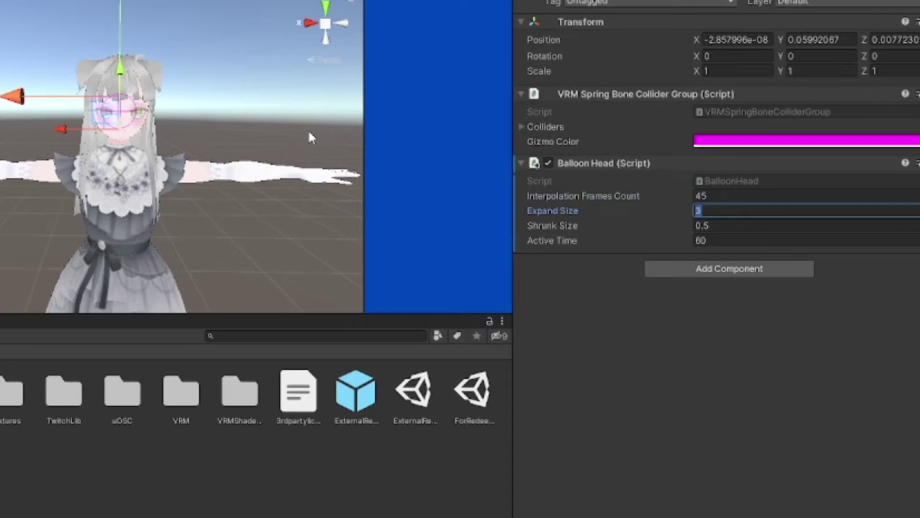
{"action": "key", "text": "Tab"}
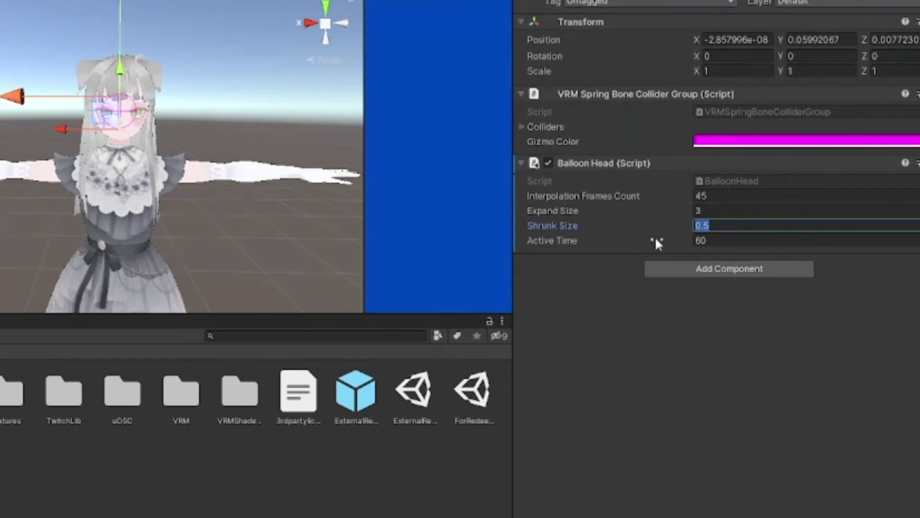
{"action": "left_click", "coordinate": [709, 242]}
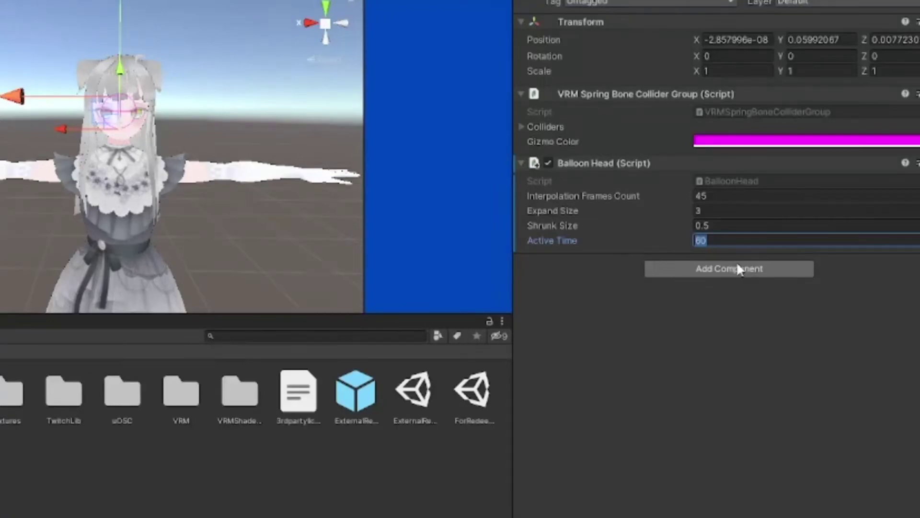
{"action": "left_click", "coordinate": [715, 240]}
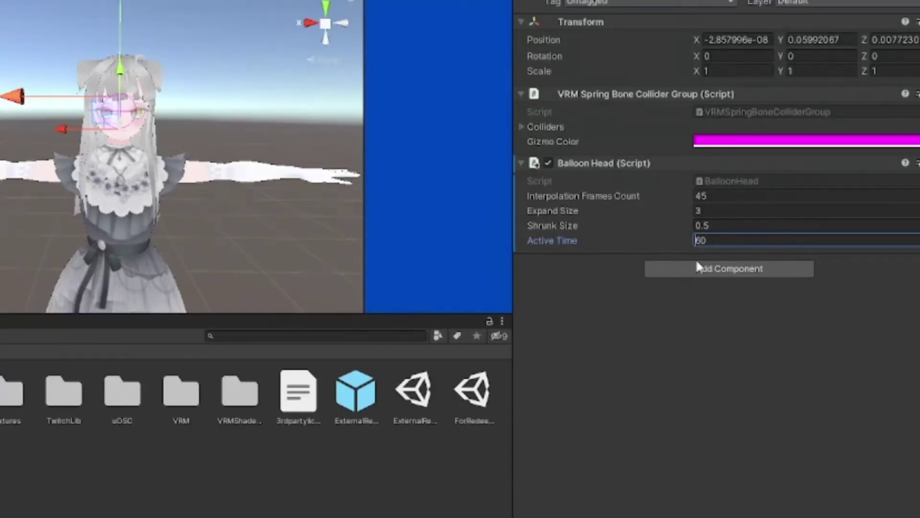
{"action": "left_click", "coordinate": [617, 327]}
{"action": "left_click", "coordinate": [740, 244]}
{"action": "left_click", "coordinate": [90, 278]}
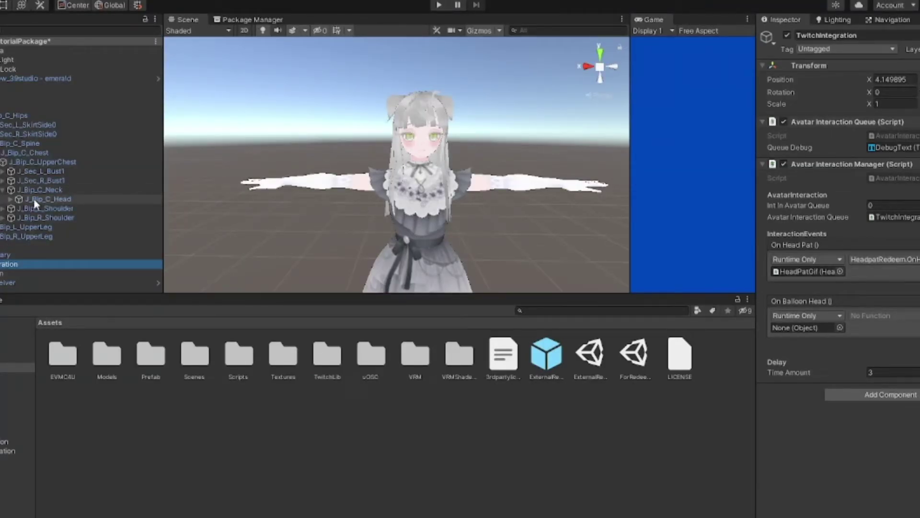
Assign J_Bip_C_Head to On Balloon Head and choose BalloonHead's expand function.
{"action": "left_click", "coordinate": [35, 199]}
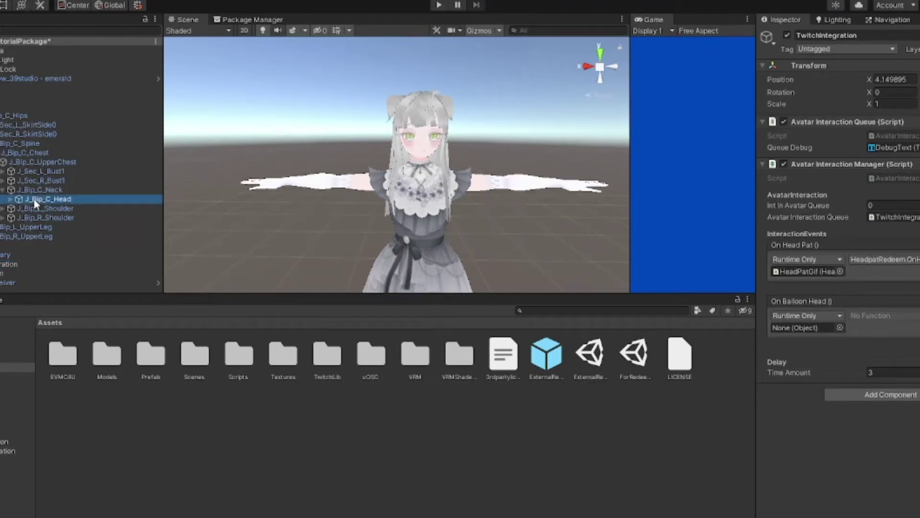
{"action": "left_click_drag", "start_coordinate": [35, 203], "coordinate": [803, 329]}
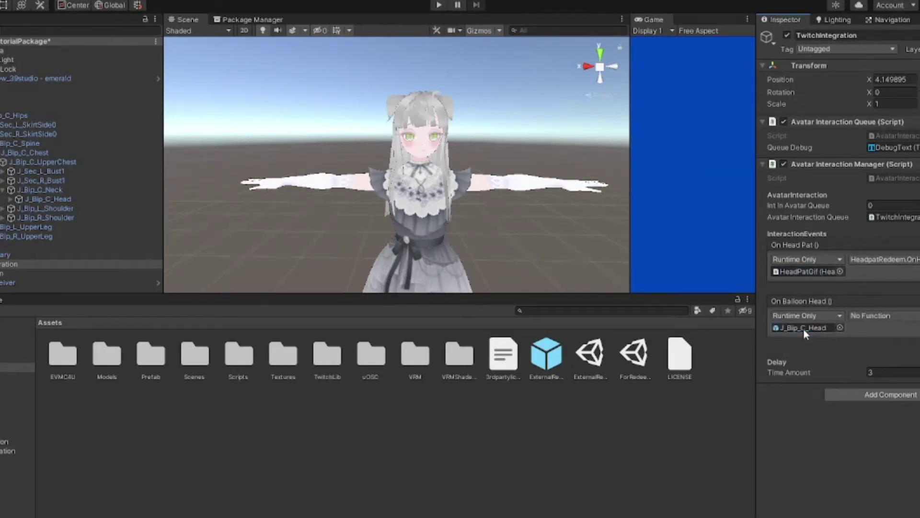
{"action": "left_click", "coordinate": [891, 316]}
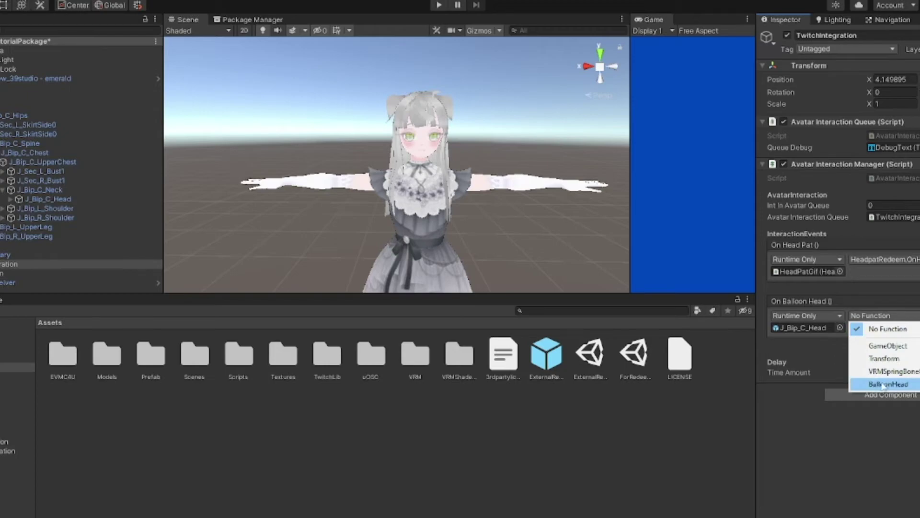
{"action": "key", "text": "Return"}
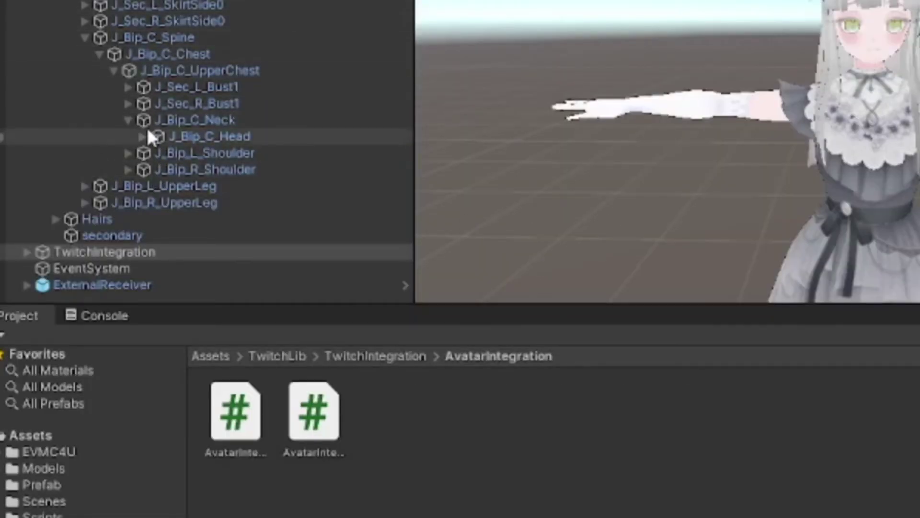
{"action": "left_click", "coordinate": [28, 252]}
{"action": "left_click", "coordinate": [130, 268]}
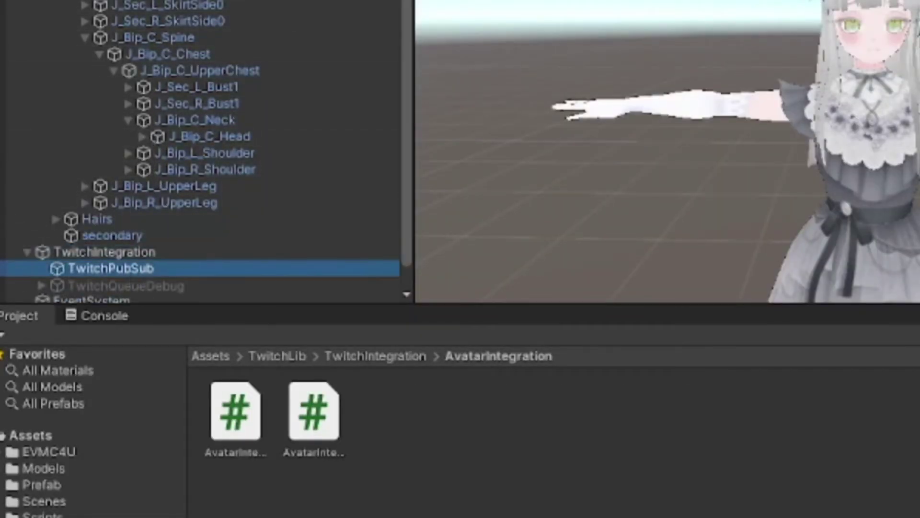
{"action": "double_click", "coordinate": [764, 108]}
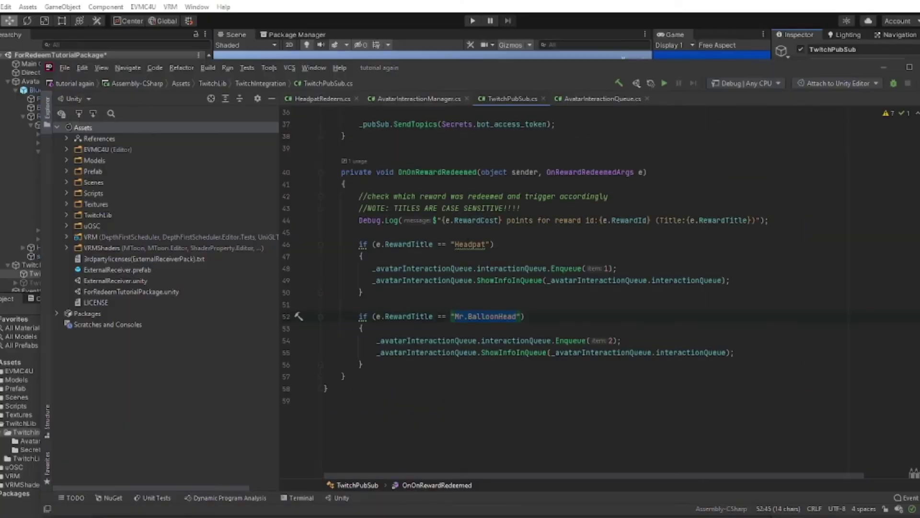
{"action": "scroll", "coordinate": [476, 230], "scroll_direction": "up", "scroll_amount": 5}
{"action": "scroll", "coordinate": [476, 230], "scroll_direction": "down", "scroll_amount": 5}
{"action": "left_click_drag", "start_coordinate": [454, 244], "coordinate": [485, 244]}
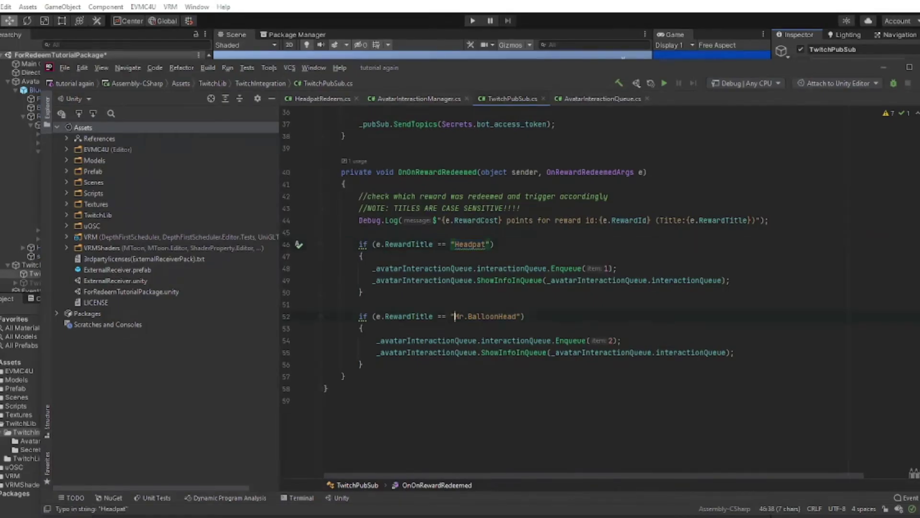
{"action": "left_click_drag", "start_coordinate": [454, 316], "coordinate": [516, 316]}
{"action": "left_click_drag", "start_coordinate": [454, 244], "coordinate": [486, 244]}
{"action": "left_click_drag", "start_coordinate": [453, 316], "coordinate": [516, 316]}
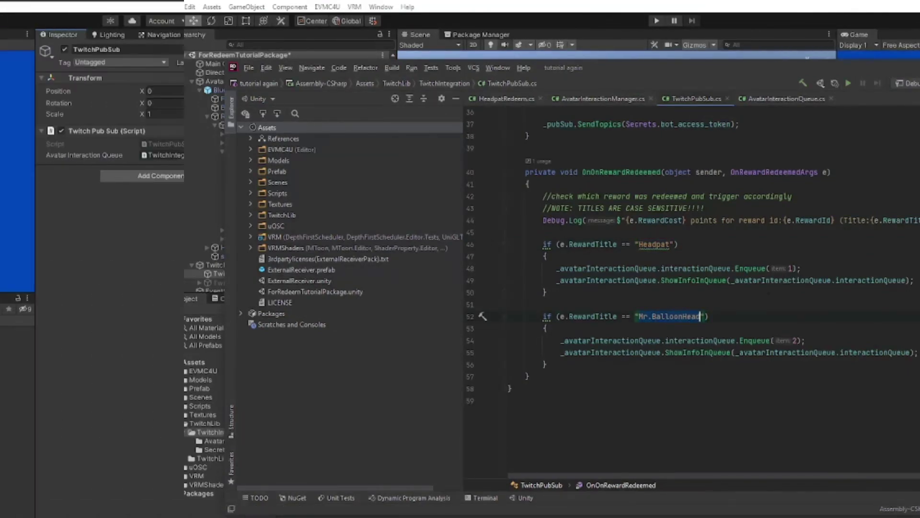
{"action": "left_click", "coordinate": [687, 21]}
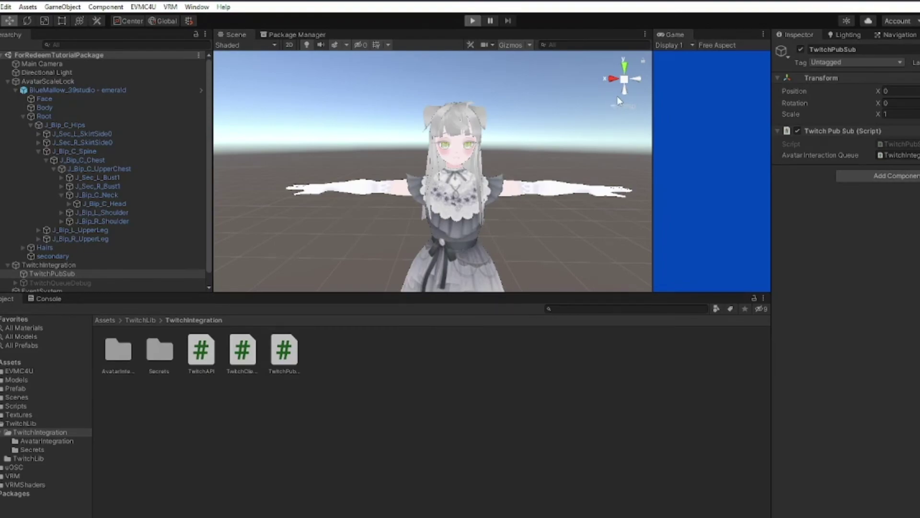
{"action": "key", "text": "ctrl+p"}
{"action": "left_click_drag", "start_coordinate": [653, 101], "coordinate": [182, 167]}
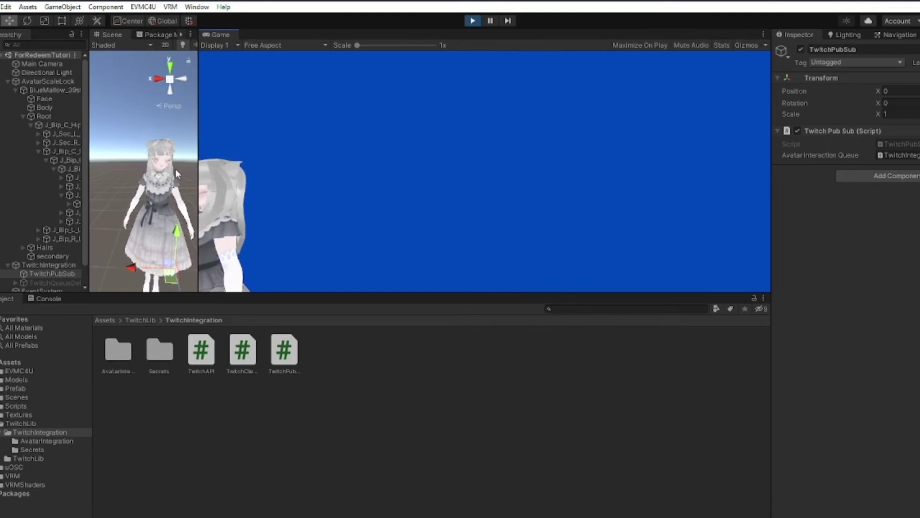
{"action": "mouse_move", "coordinate": [198, 163]}
{"action": "left_mouse_down"}
{"action": "mouse_move", "coordinate": [476, 148]}
{"action": "mouse_move", "coordinate": [288, 164]}
{"action": "mouse_move", "coordinate": [198, 158]}
{"action": "left_mouse_up"}
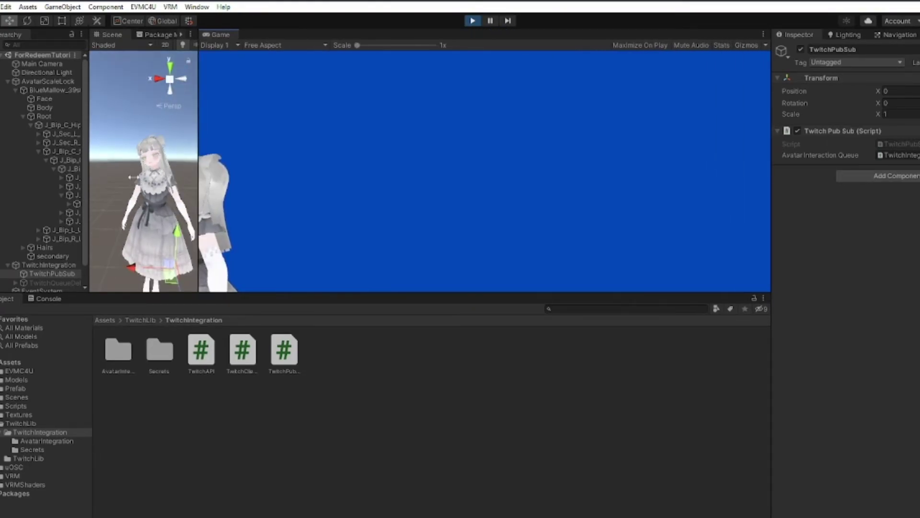
{"action": "double_click", "coordinate": [51, 64]}
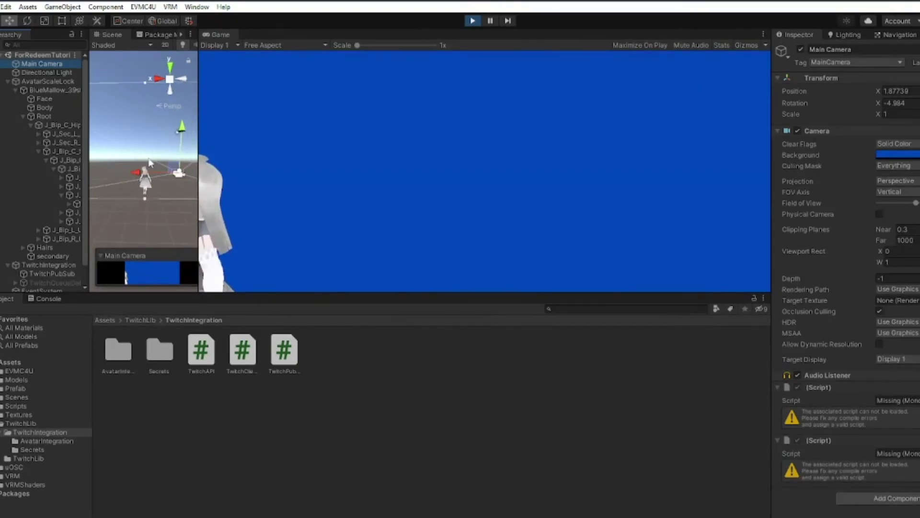
{"action": "left_click_drag", "start_coordinate": [138, 171], "coordinate": [105, 175]}
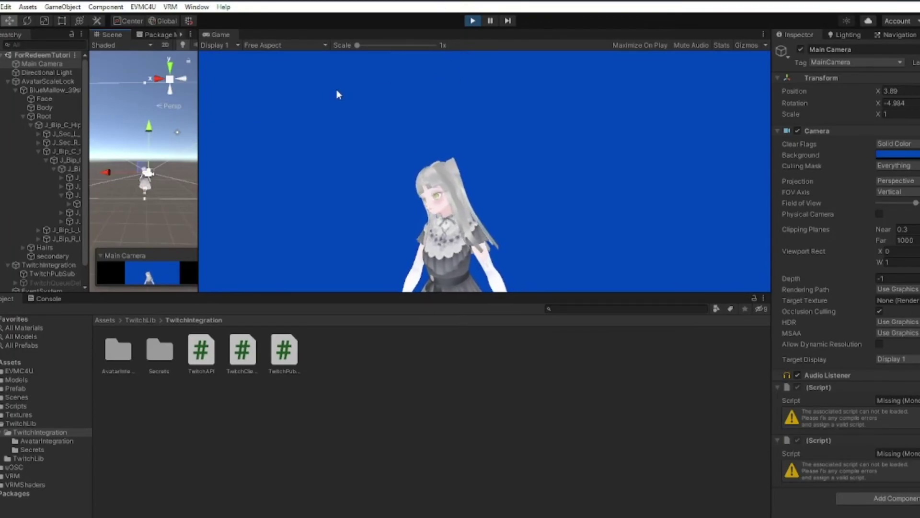
{"action": "left_click", "coordinate": [473, 21]}
{"action": "left_click_drag", "start_coordinate": [198, 179], "coordinate": [509, 172]}
Frame the avatar's head and chest in the Scene view and align Main Camera with it.
{"action": "scroll", "coordinate": [413, 182], "scroll_direction": "up", "scroll_amount": 3}
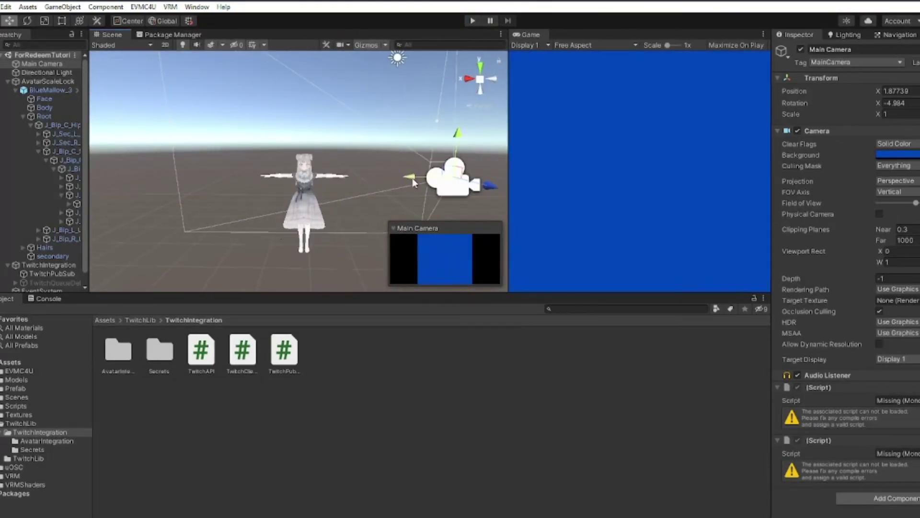
{"action": "left_click_drag", "start_coordinate": [414, 182], "coordinate": [272, 197]}
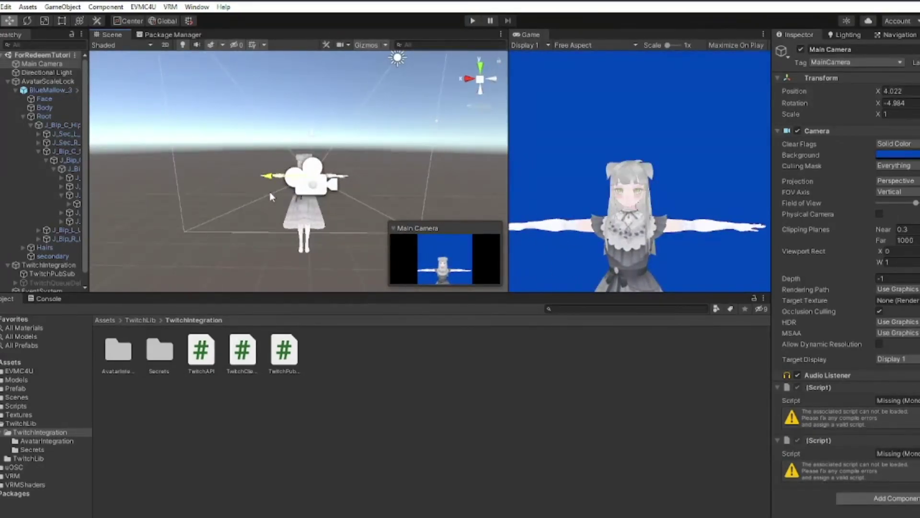
{"action": "key", "text": "ctrl+z"}
{"action": "scroll", "coordinate": [326, 188], "scroll_direction": "up", "scroll_amount": 4}
{"action": "scroll", "coordinate": [326, 190], "scroll_direction": "up", "scroll_amount": 5}
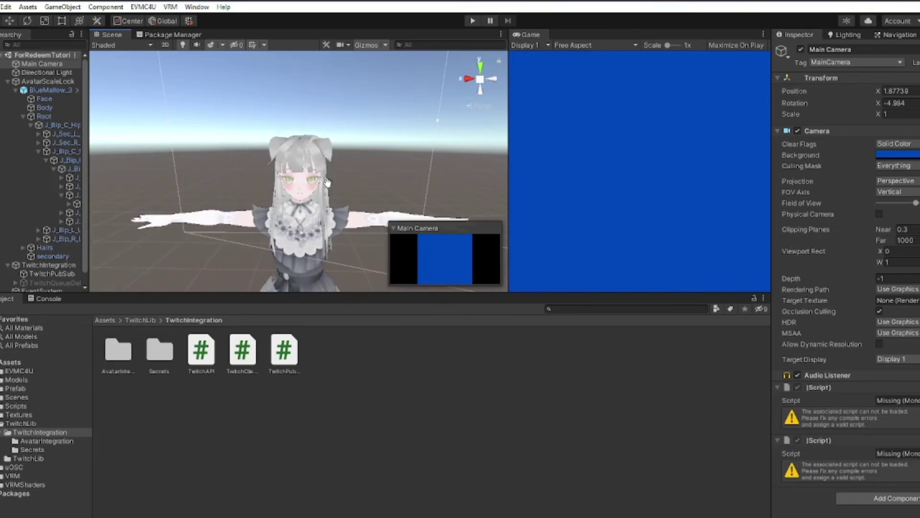
{"action": "middle_click_drag", "start_coordinate": [310, 139], "coordinate": [287, 152]}
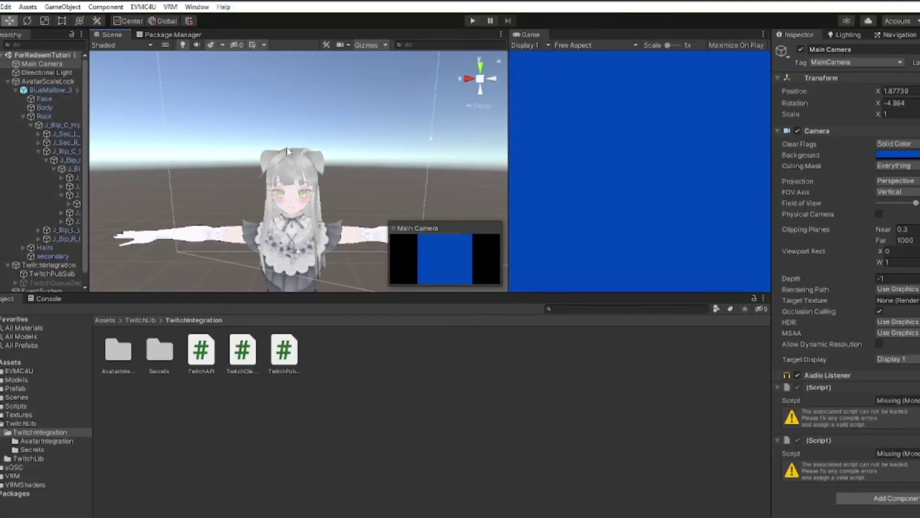
{"action": "key", "text": "ctrl+shift+f"}
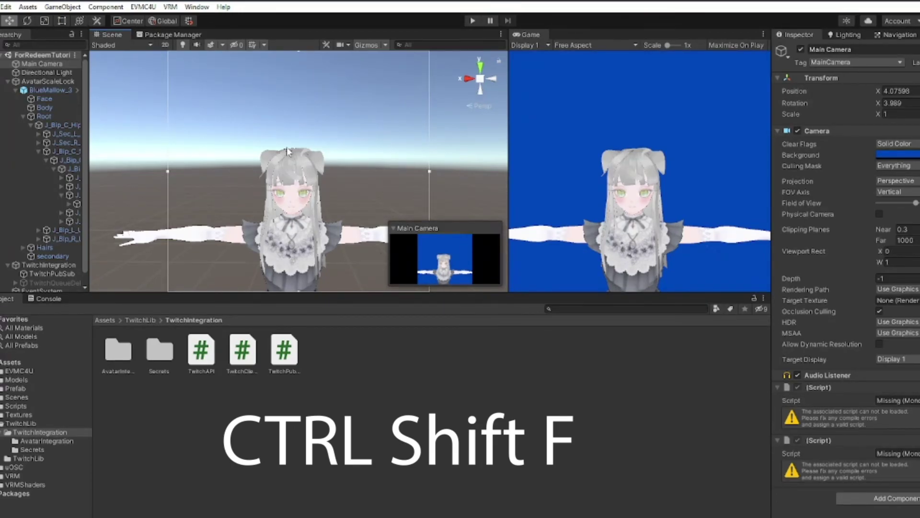
Enter Play mode and widen the Game view to check the camera framing.
{"action": "left_click", "coordinate": [472, 21]}
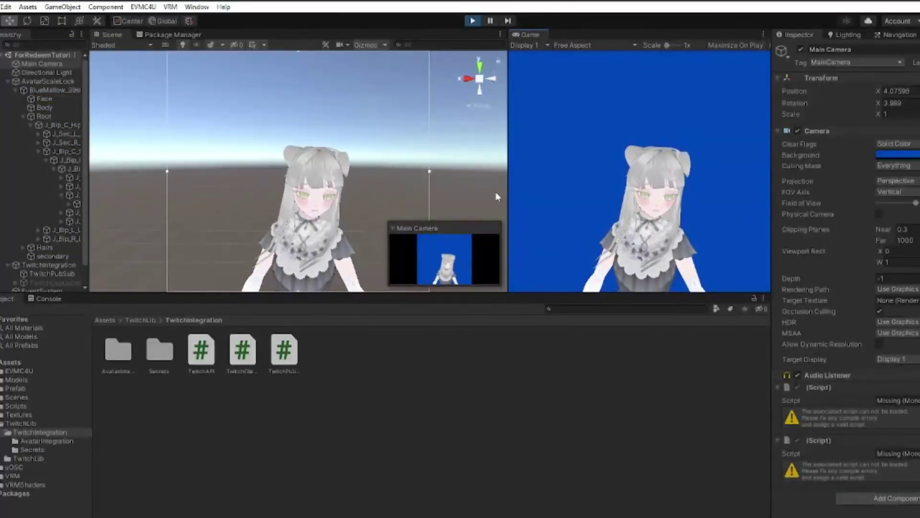
{"action": "left_click_drag", "start_coordinate": [509, 194], "coordinate": [359, 195]}
{"action": "scroll", "coordinate": [253, 166], "scroll_direction": "down", "scroll_amount": 3}
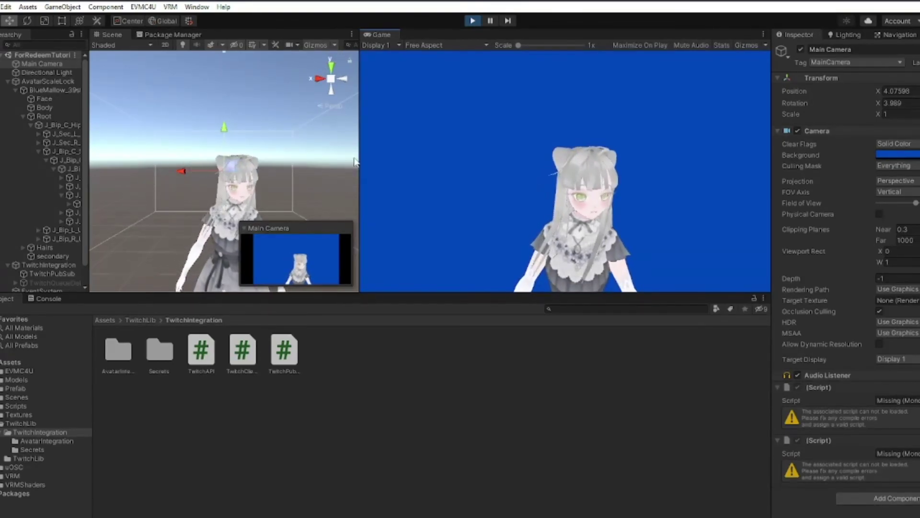
Exit Play mode and add the open ForRedeemTutorialPackage scene in Build Settings as scene 0.
{"action": "left_click", "coordinate": [472, 21]}
{"action": "key", "text": "alt+f"}
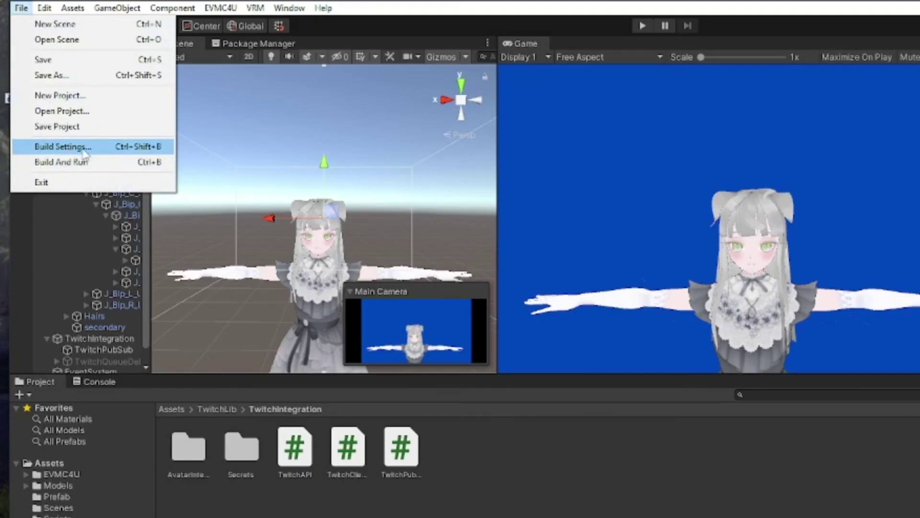
{"action": "left_click", "coordinate": [85, 152]}
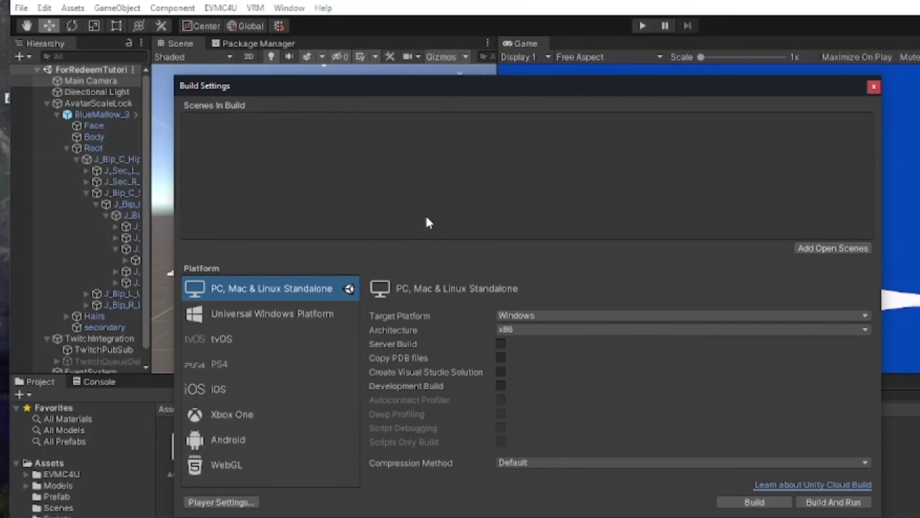
{"action": "left_click", "coordinate": [833, 248]}
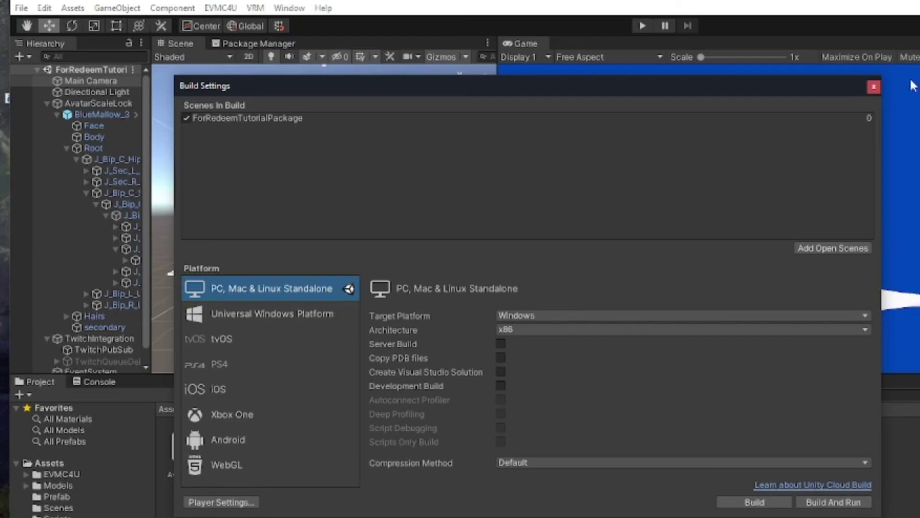
{"action": "left_click", "coordinate": [873, 86]}
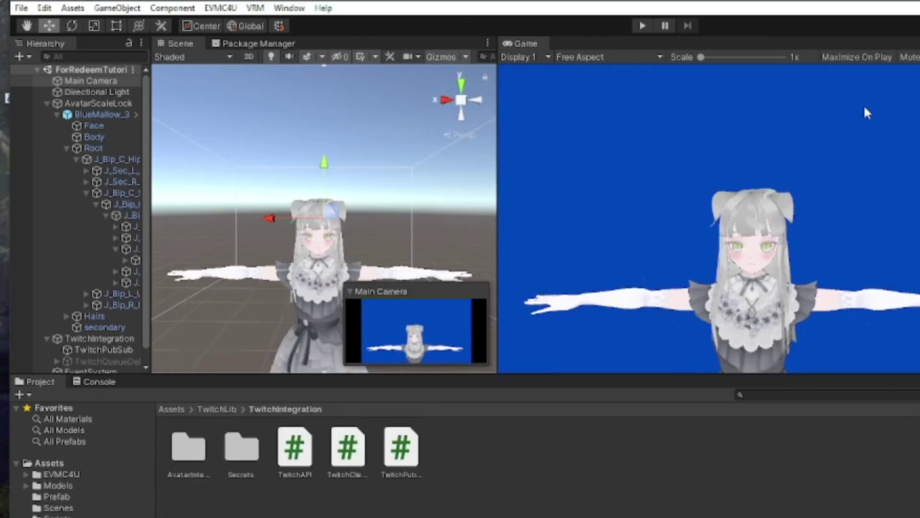